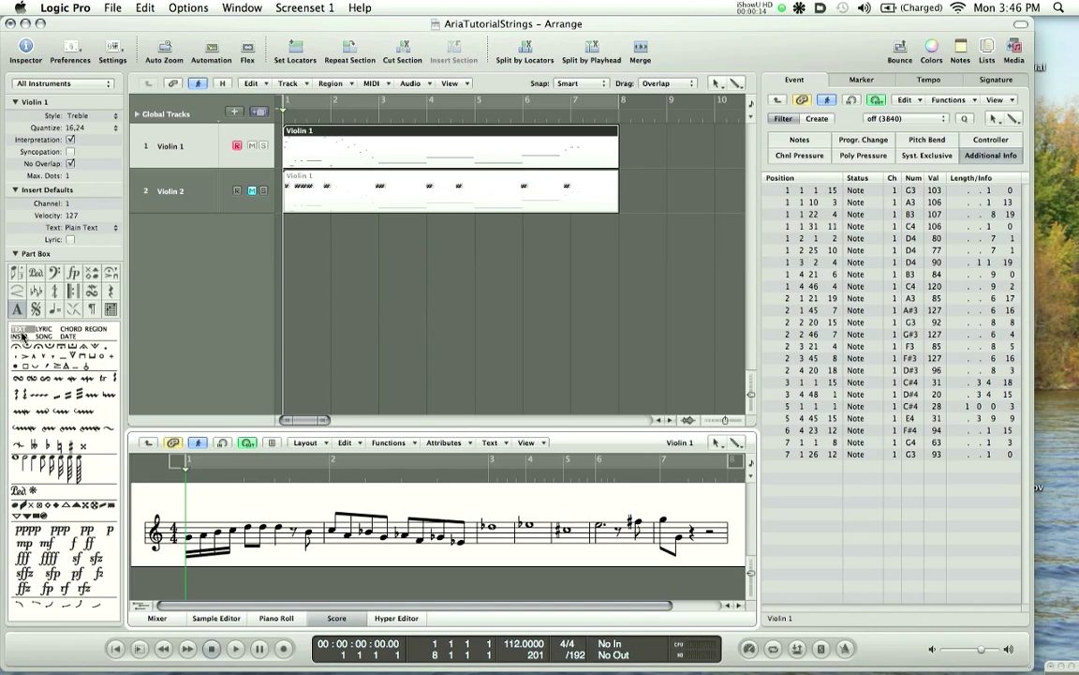
Add the score text "arco" at the start of bar 1 and "pizz" before bar 1's last eighth note on Violin 1
left_click_drag(19, 328, 174, 517)
type("alco")
key("Return")
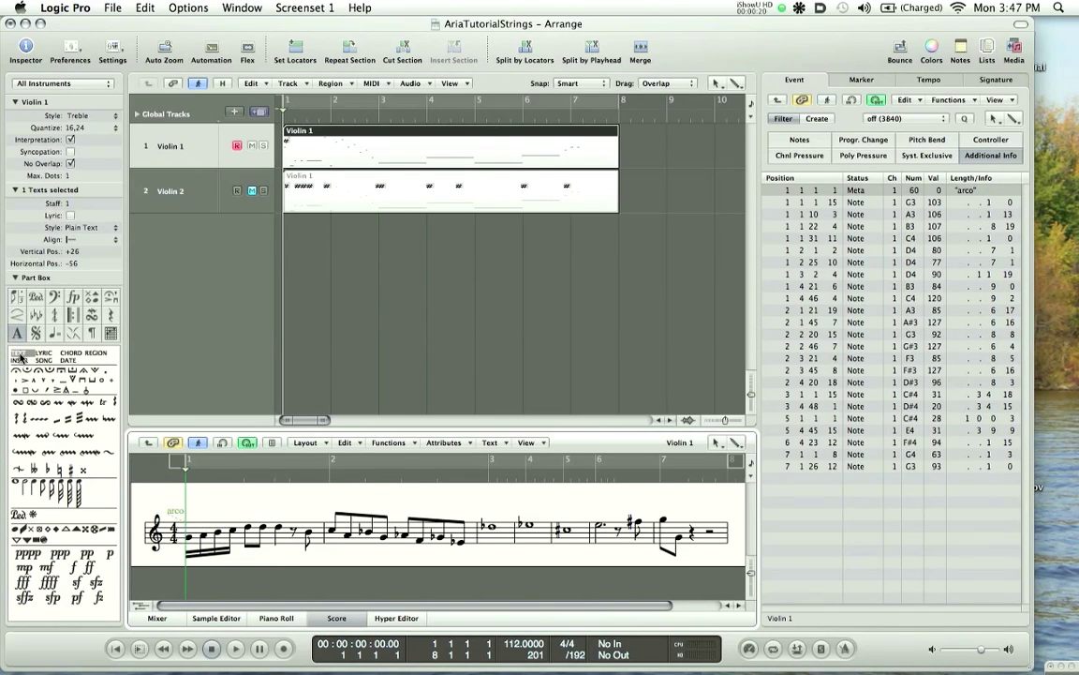
left_click_drag(214, 454, 295, 514)
type("pizz")
key("Return")
Add the score text "arco" at the end of bar 2 and "spic" above beat 3 of bar 6
left_click_drag(19, 352, 467, 512)
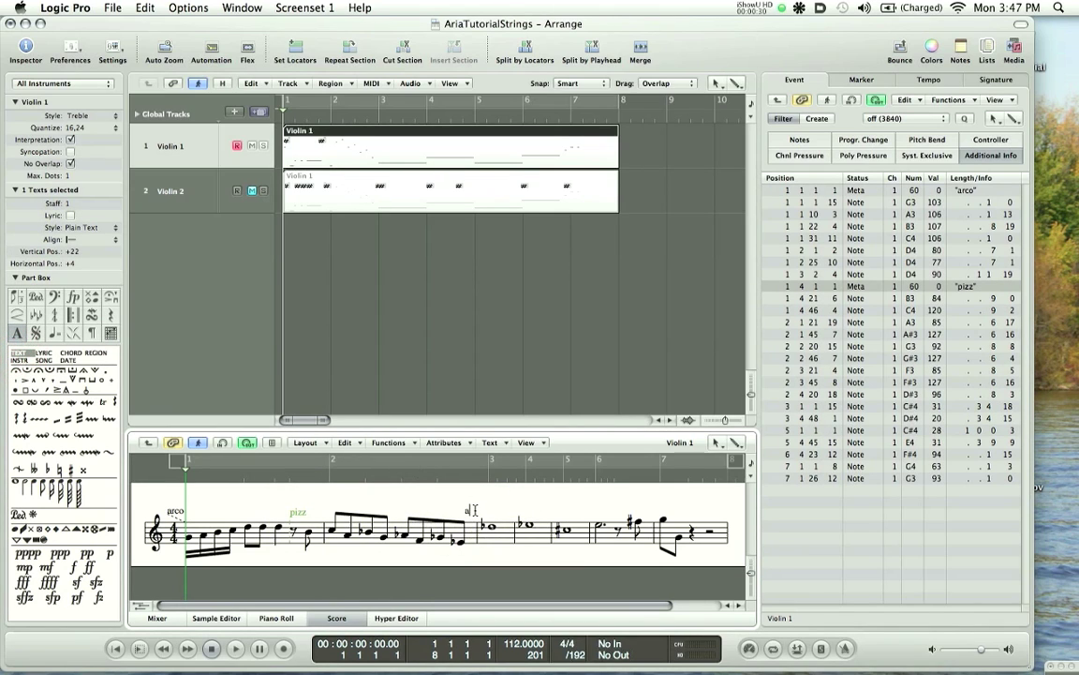
type("arco")
key("Return")
left_click_drag(17, 354, 610, 511)
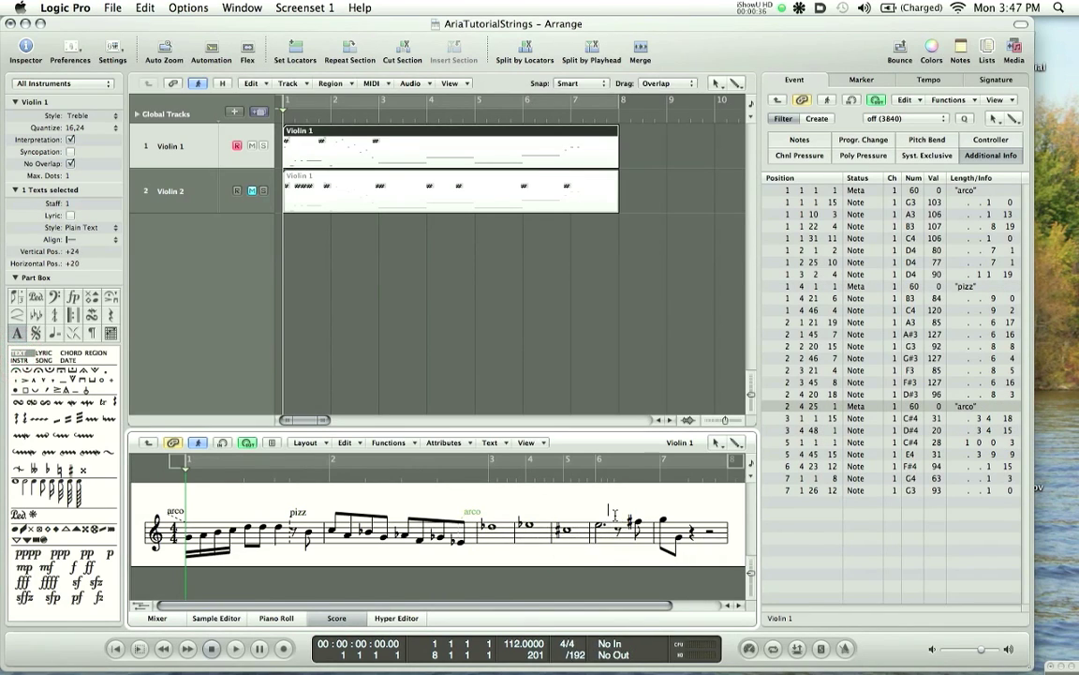
type("spic")
key("Return")
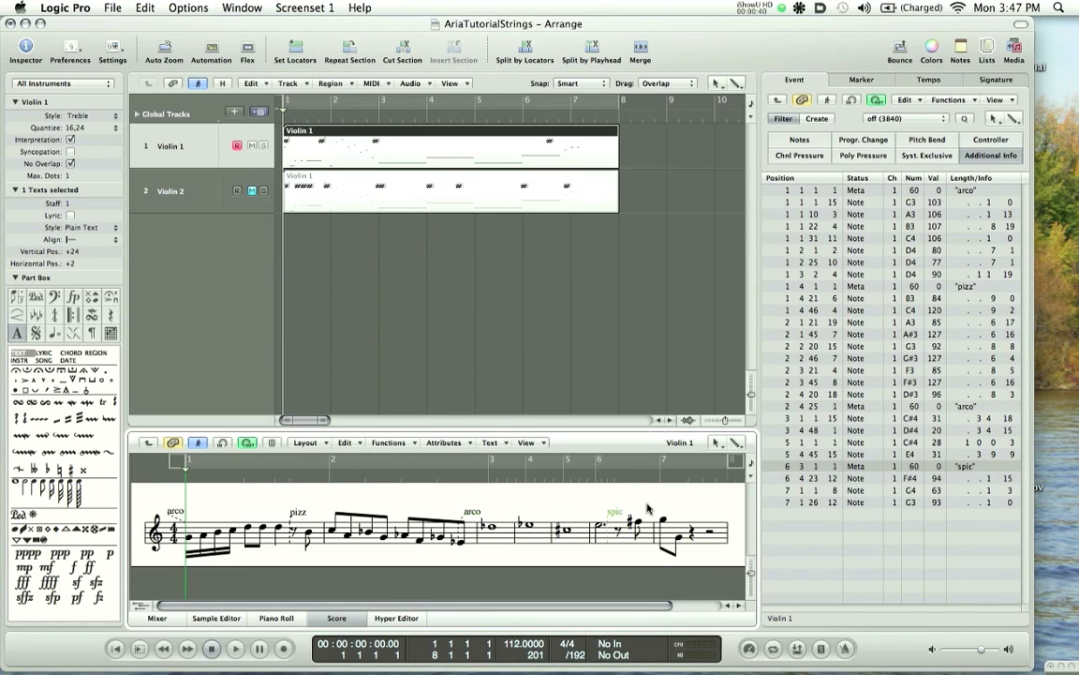
Set the Val of the text meta events in the event list: both "arco" to 1, "pizz" to 2 and "spic" to 3
left_click(855, 190)
left_click(856, 285)
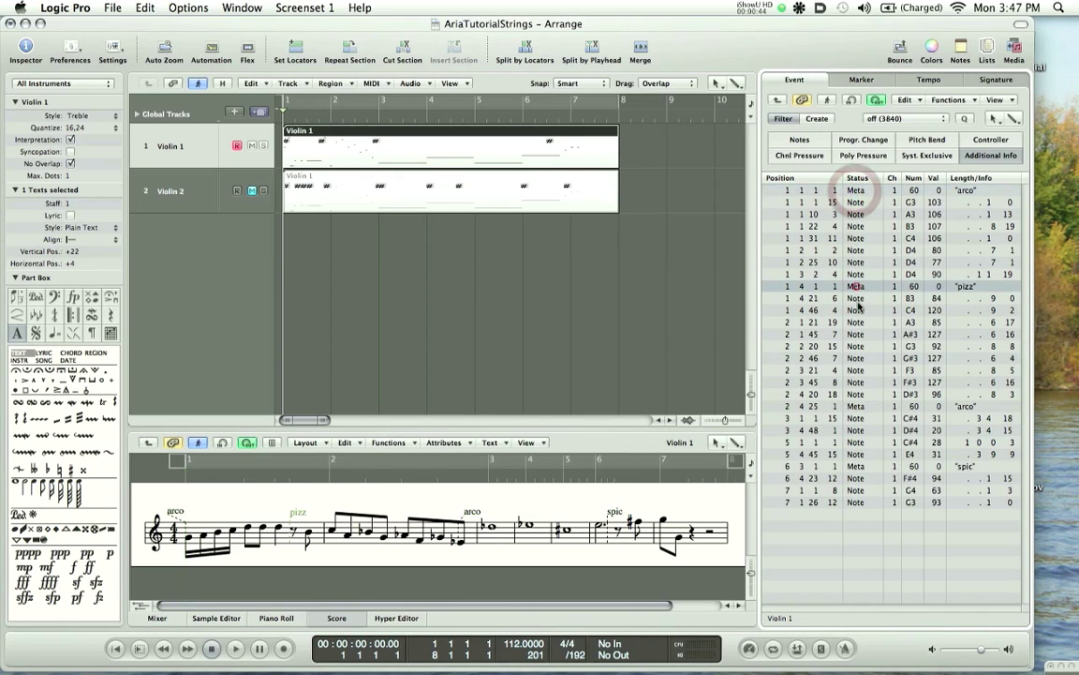
left_click(860, 407)
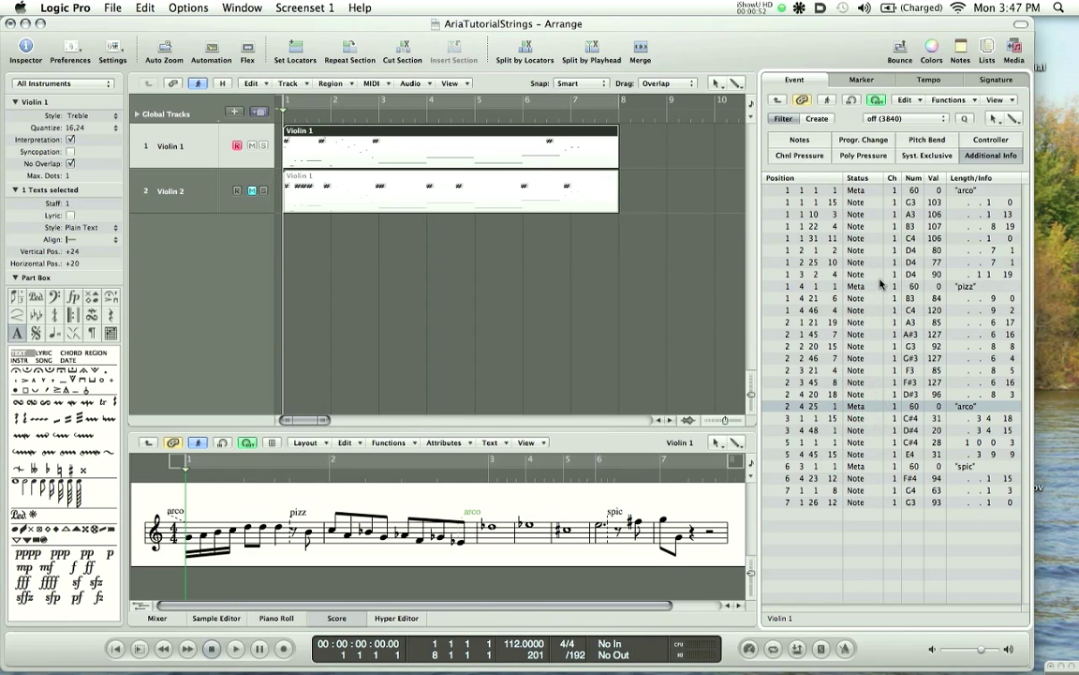
left_click(933, 192)
left_click_drag(933, 191, 933, 199)
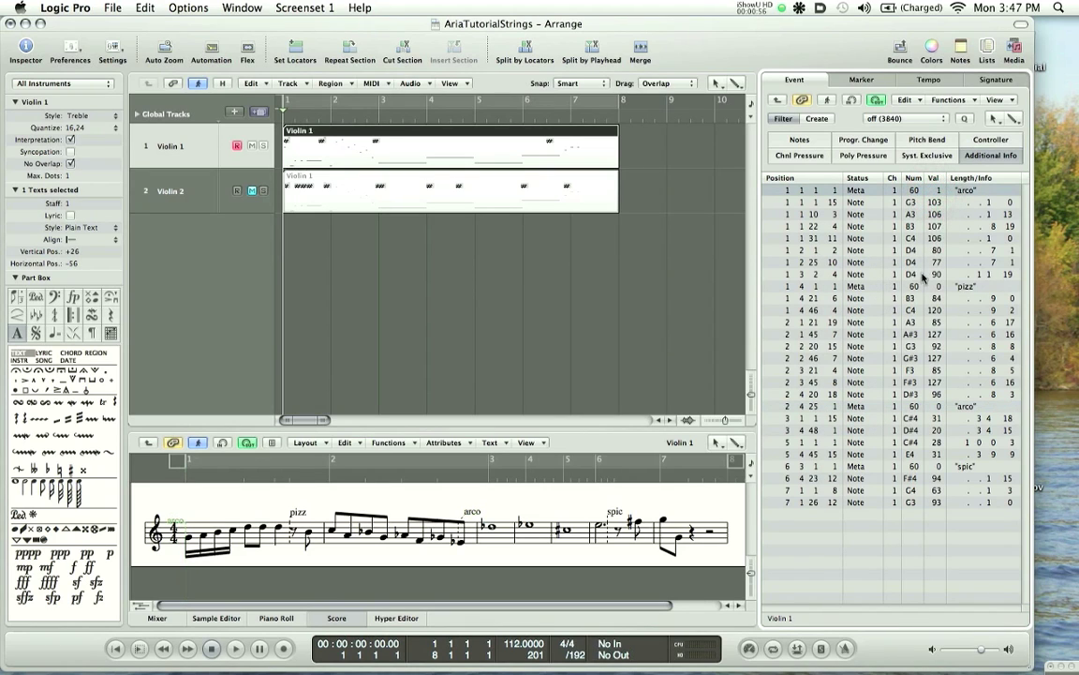
left_click_drag(935, 285, 935, 289)
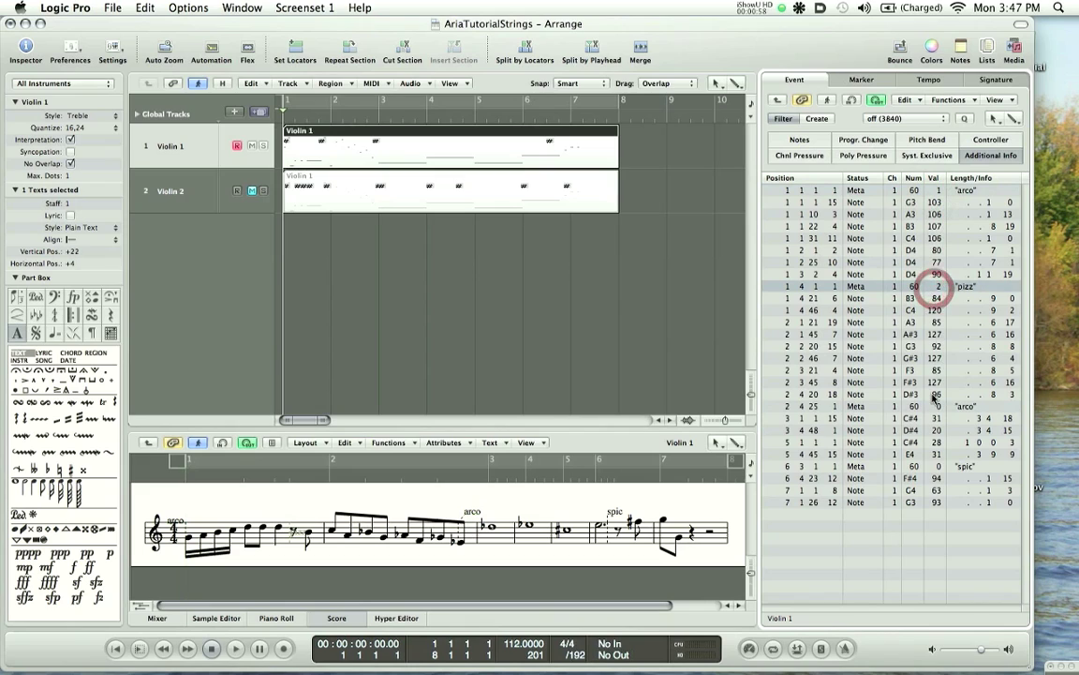
left_click_drag(937, 404, 937, 410)
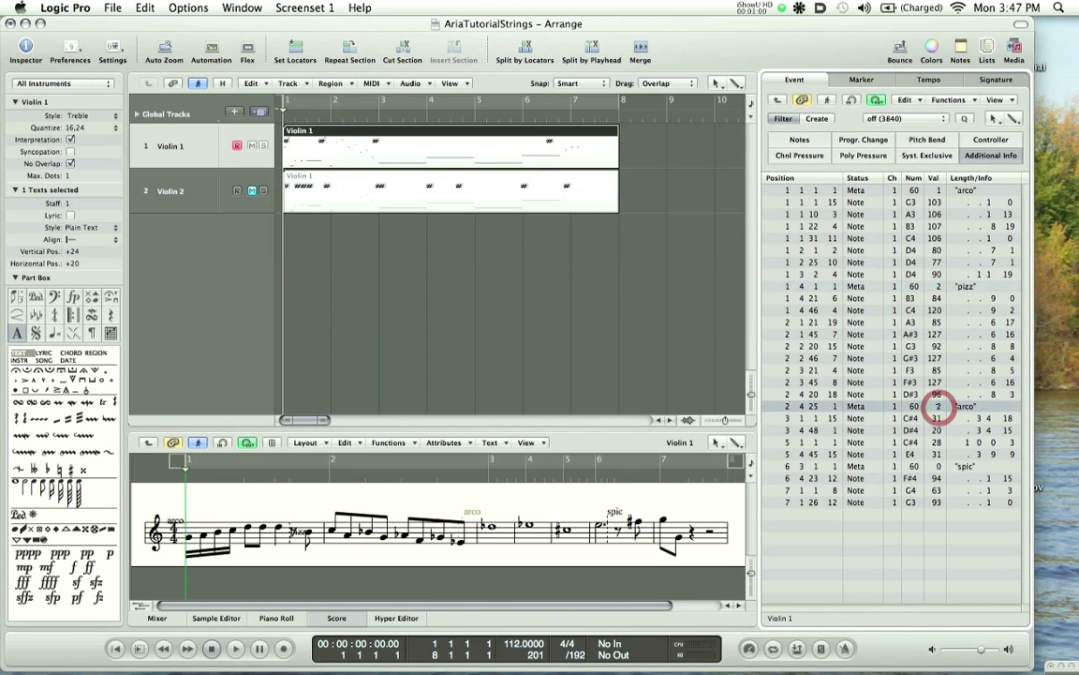
left_click_drag(935, 474, 937, 469)
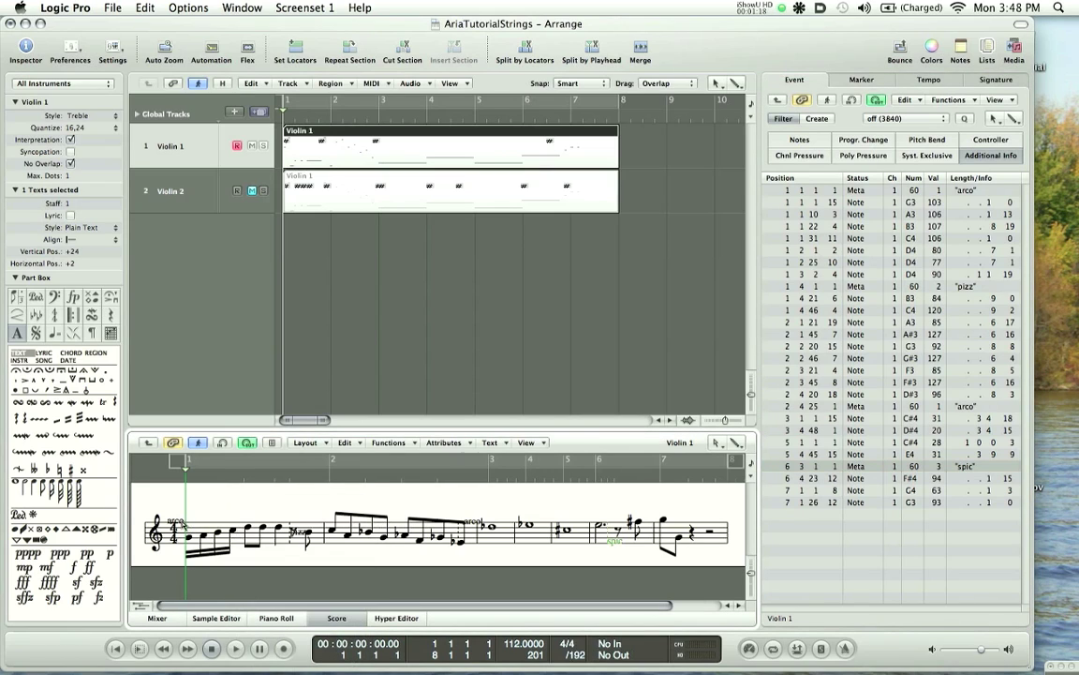
Move the "arco", "pizz", second "arco" and "spic" texts clear above the staff in the score
left_click_drag(174, 518, 175, 509)
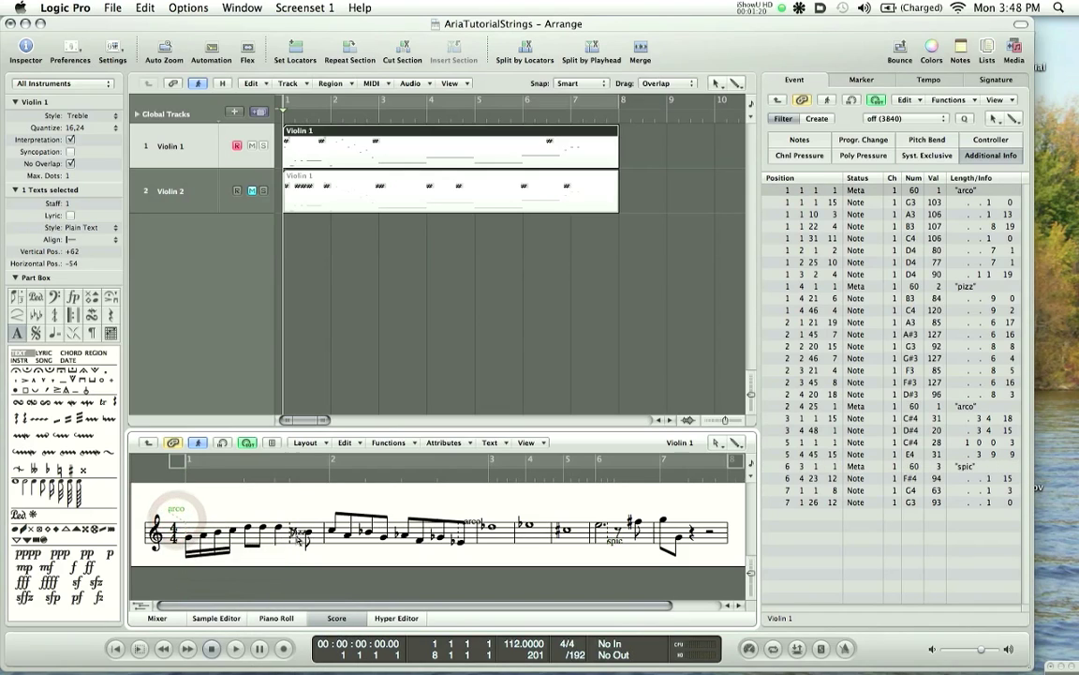
left_click_drag(296, 523, 296, 514)
left_click_drag(474, 524, 469, 513)
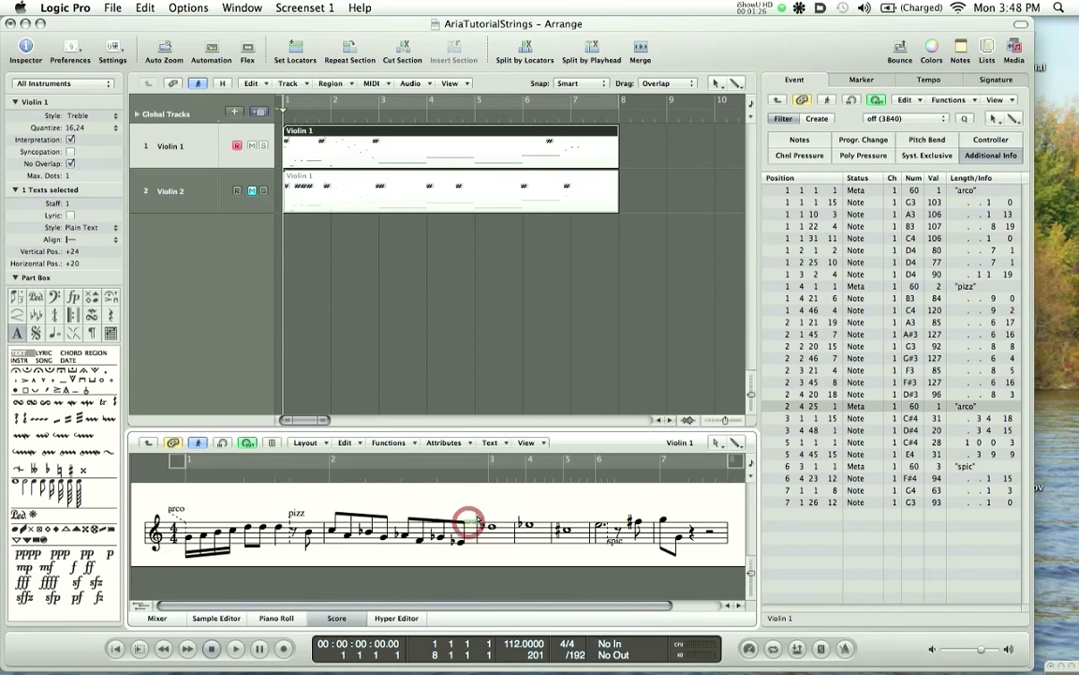
left_click(614, 544)
left_click_drag(614, 544, 617, 512)
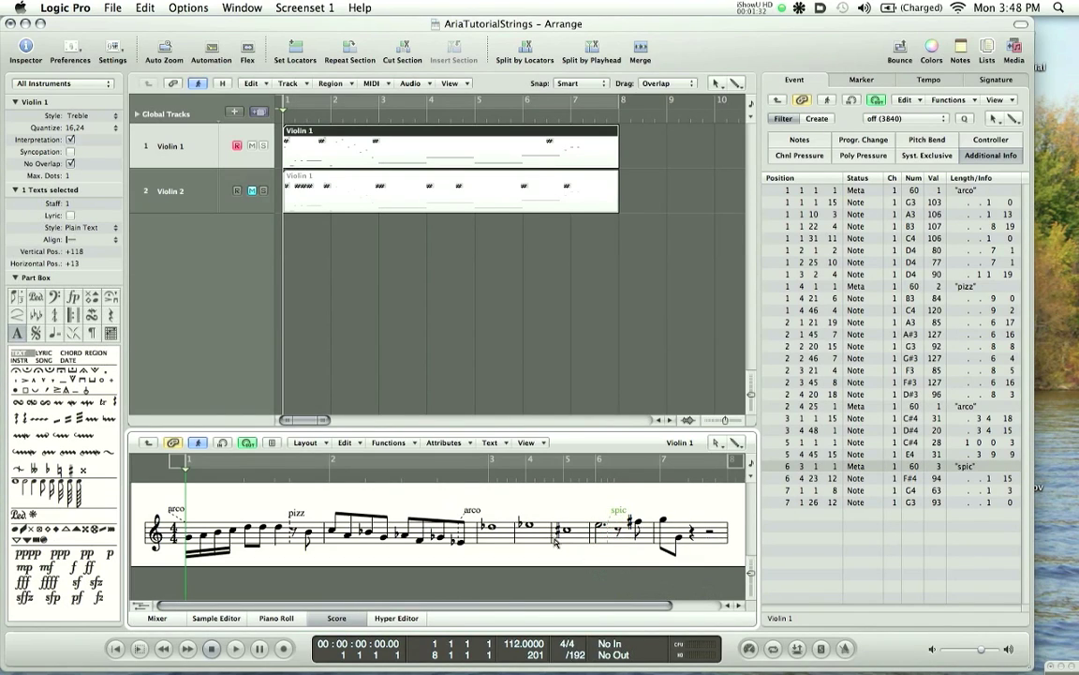
Play the Violin 1 passage into bar 3, stop it and clear the text selection in the score
key("space")
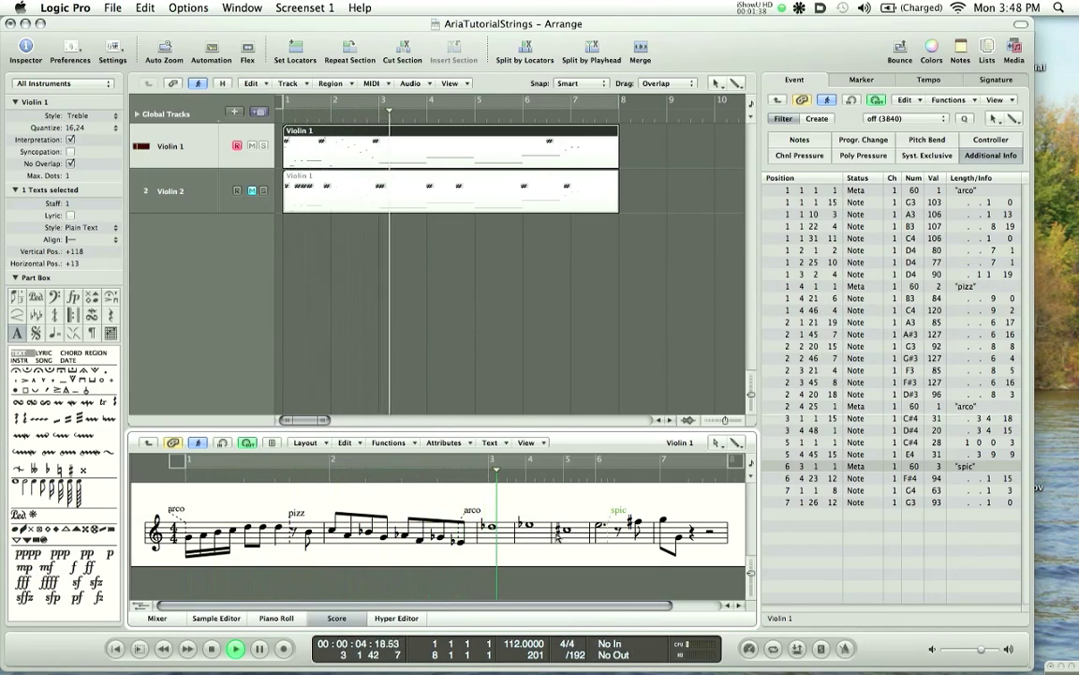
key("space")
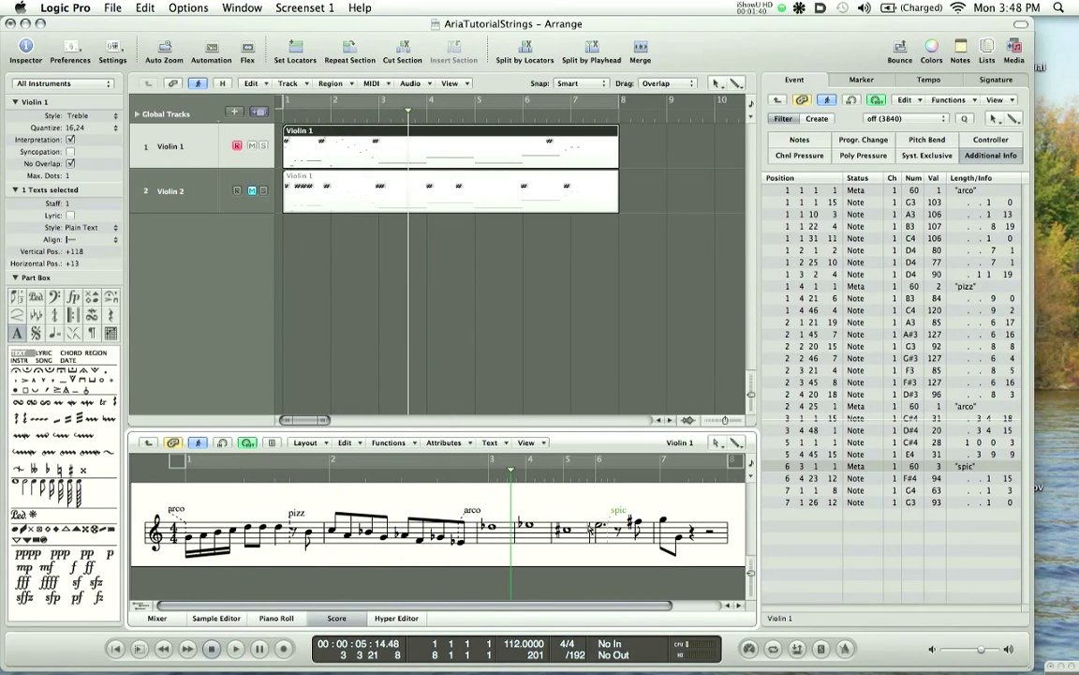
left_click(577, 507)
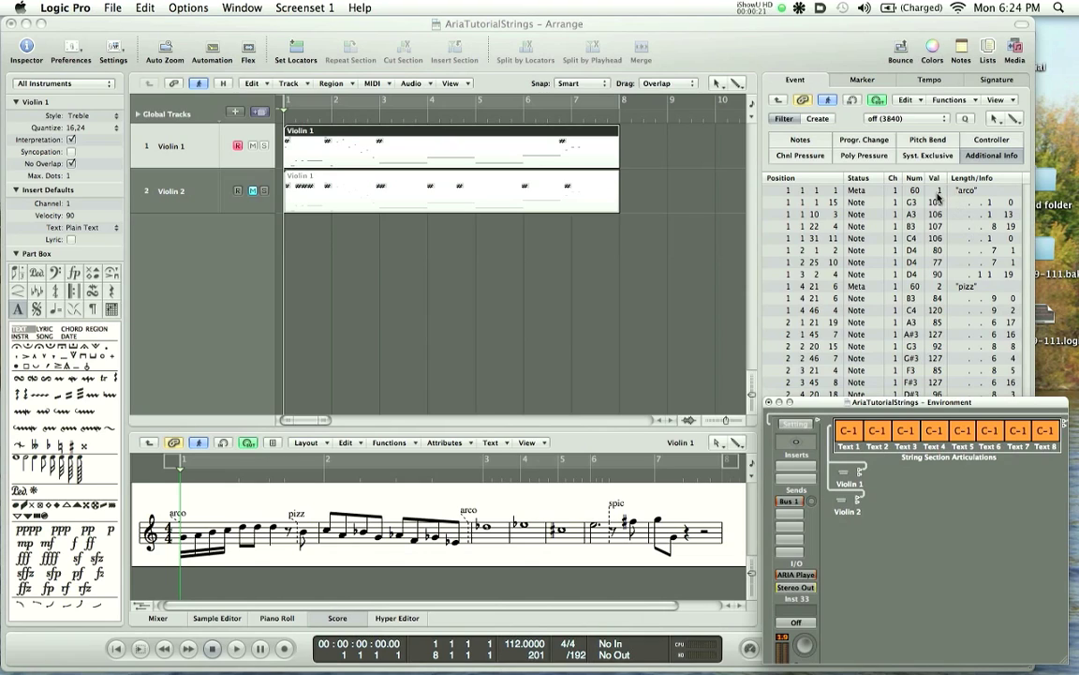
In the Environment's String Section Articulations object, set Text 1 to C1 and Text 2 to F1
left_click(941, 460)
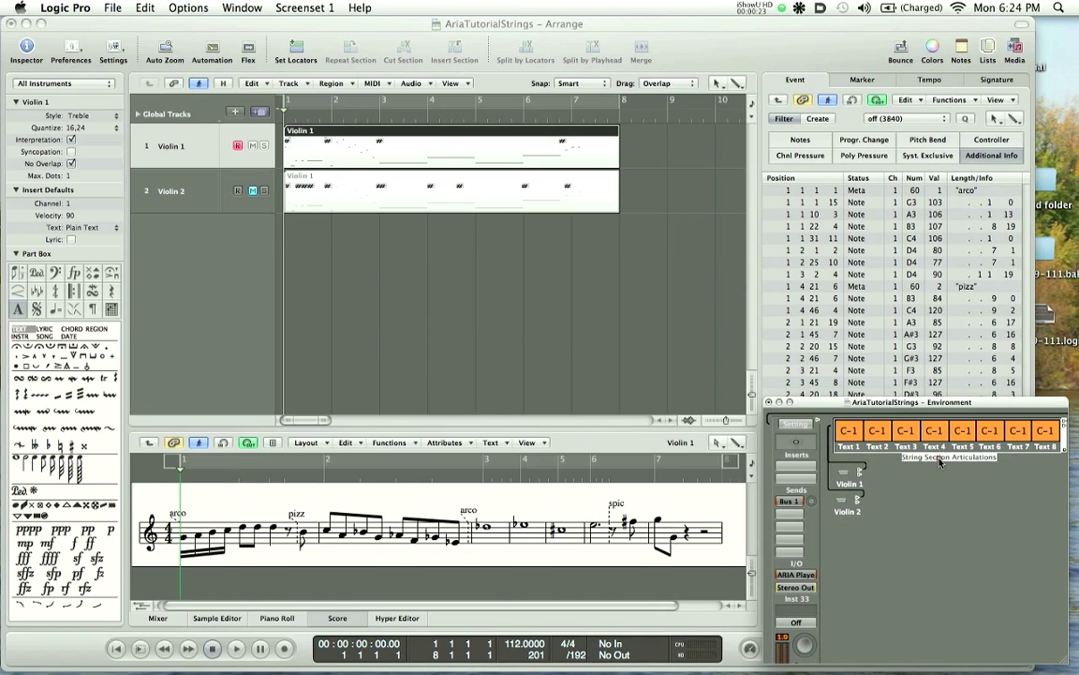
left_click(939, 468)
left_click_drag(847, 432, 847, 409)
left_click(937, 289)
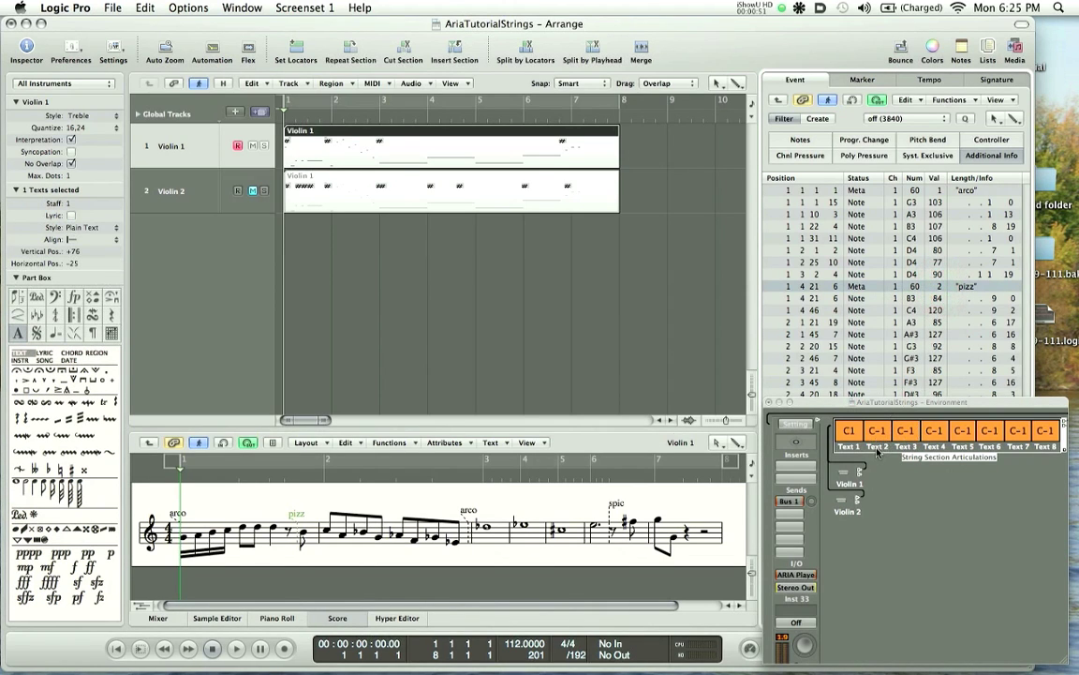
left_click_drag(876, 432, 862, 394)
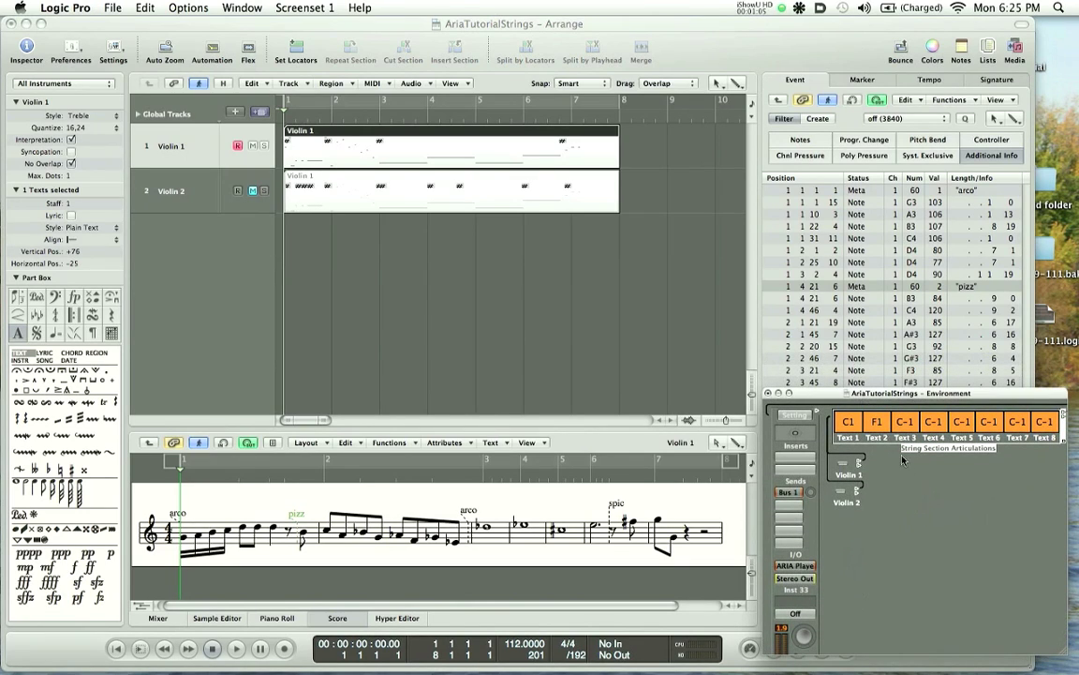
Set Text 3 of the String Section Articulations object to D1 and play the violin passage
left_click(904, 422)
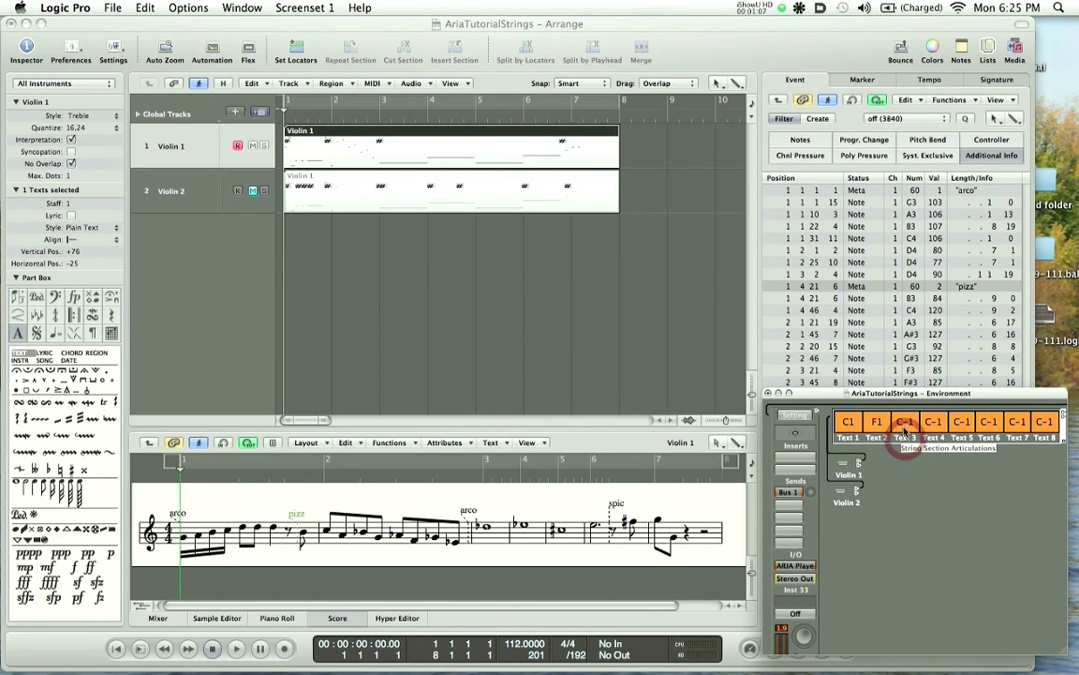
left_click_drag(904, 423, 813, 379)
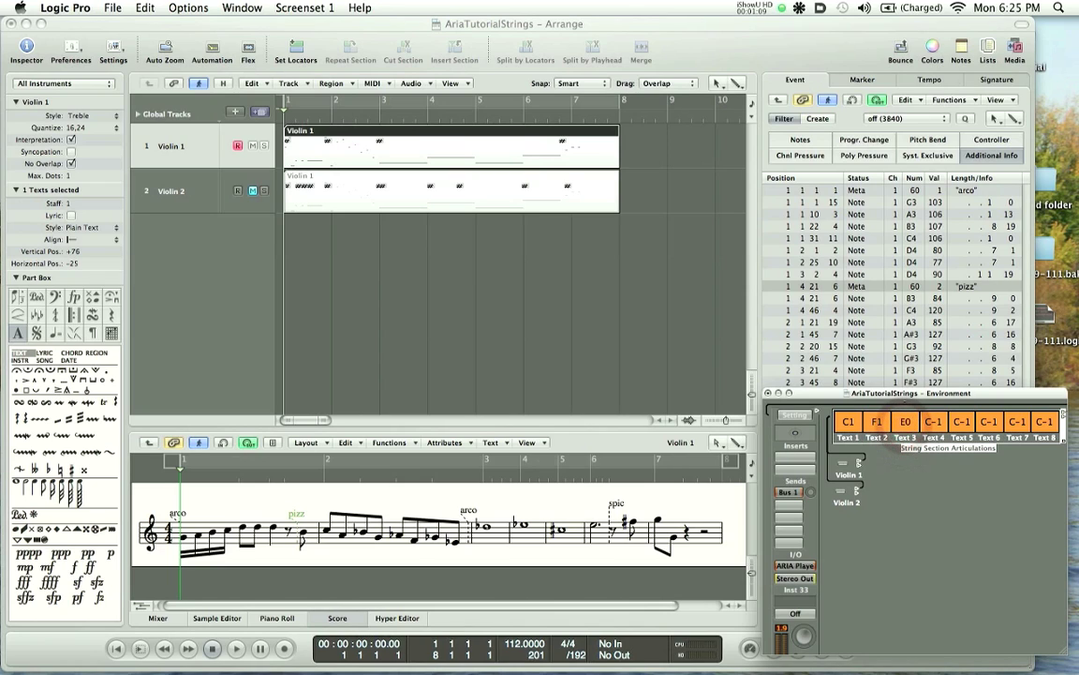
left_click_drag(904, 397, 904, 418)
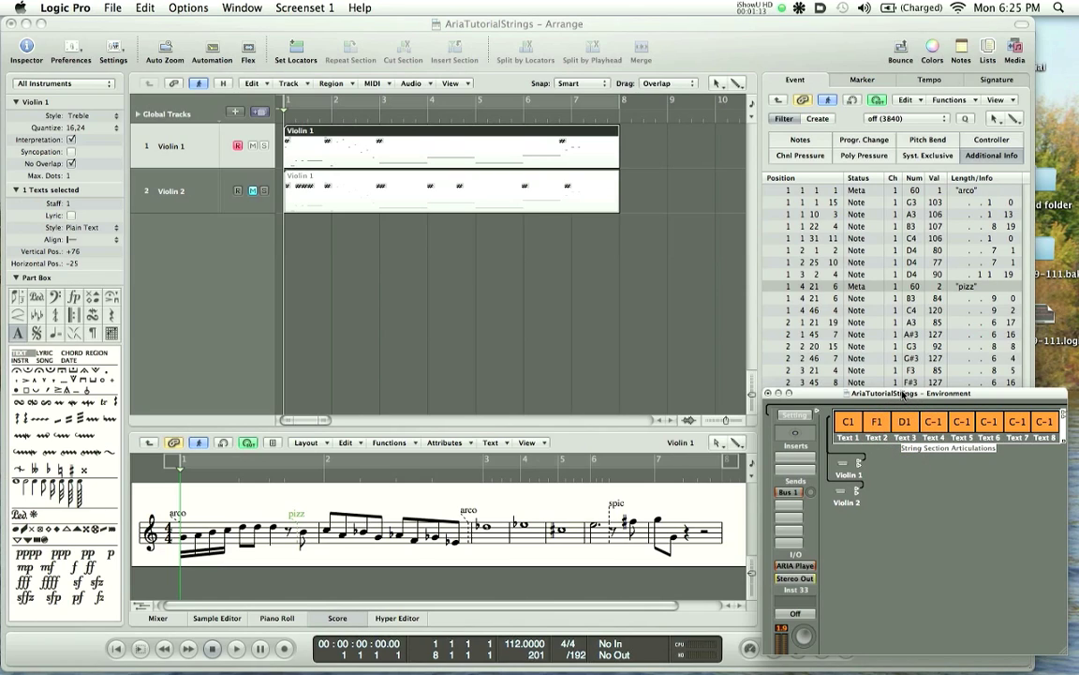
left_click(562, 504)
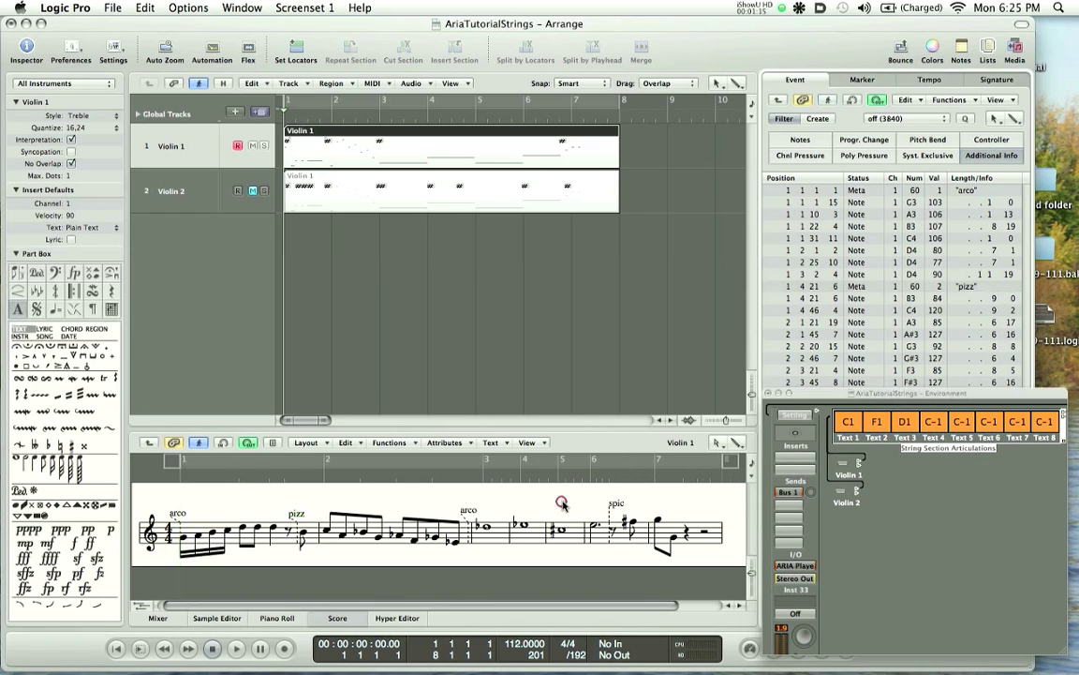
key("space")
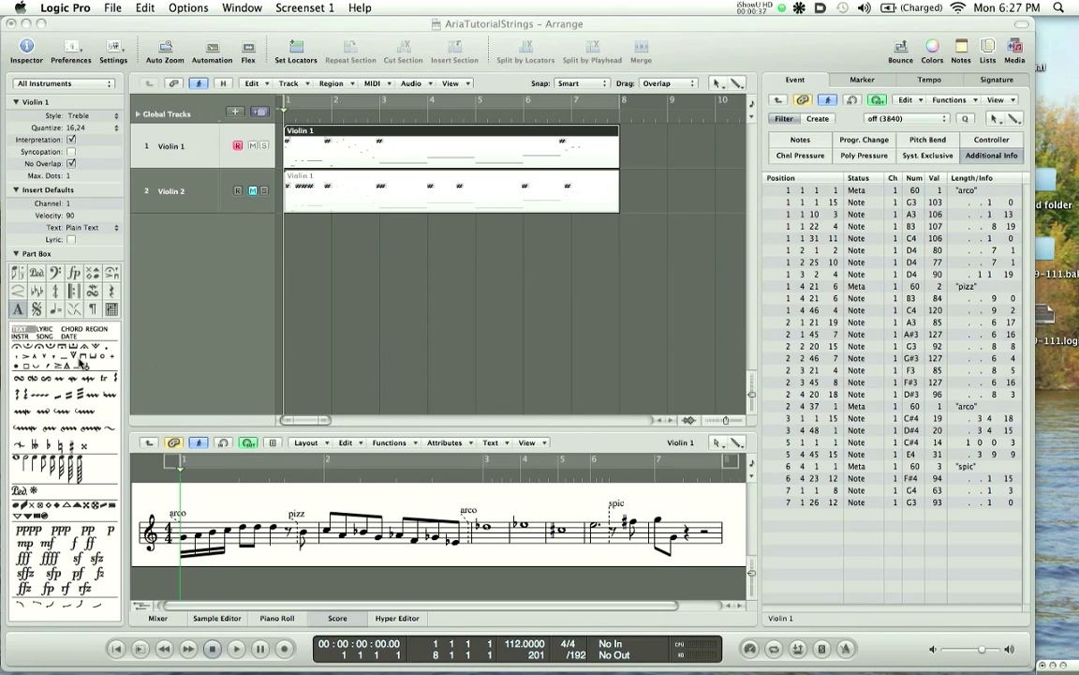
Add a down-bow and a V-shaped mark over the two beat-2 eighths of bar 1, and tremolo strokes over the notes in bars 3 and 4
left_click_drag(83, 359, 243, 518)
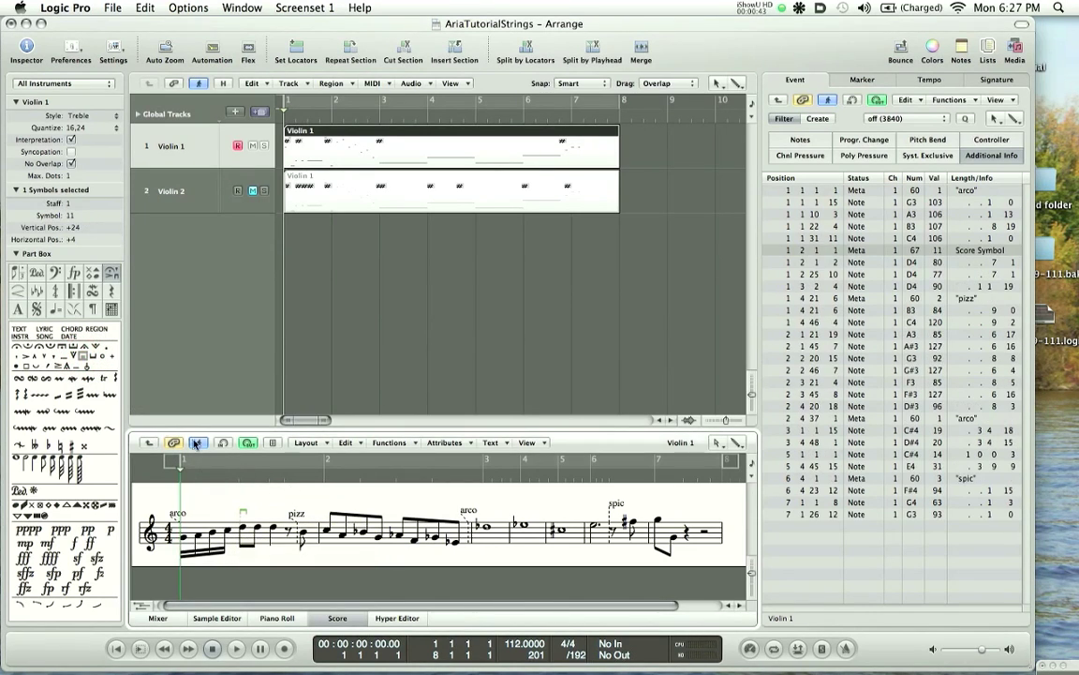
left_click_drag(44, 359, 257, 518)
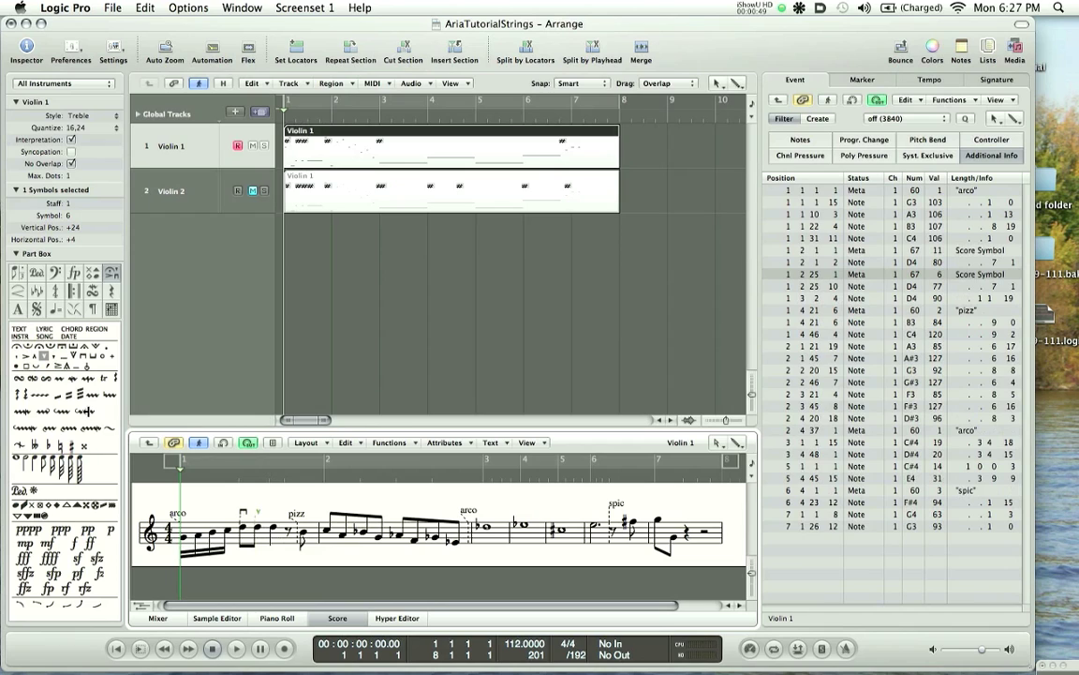
left_click(81, 394)
left_click_drag(80, 395, 484, 518)
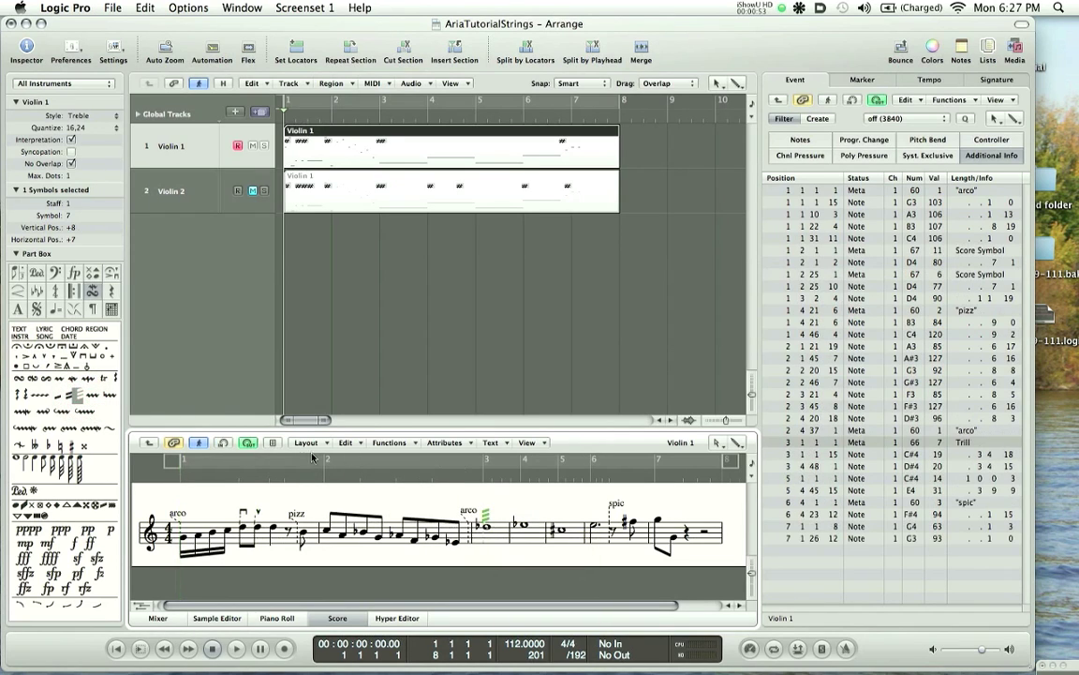
left_click_drag(75, 394, 522, 518)
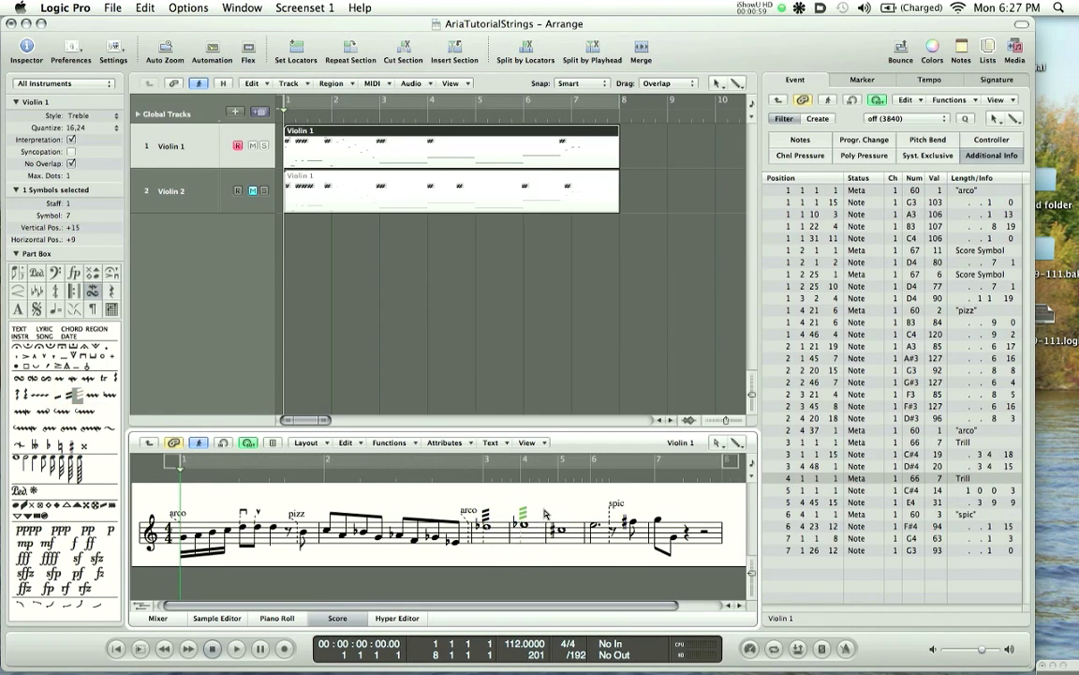
Deselect the symbols and play the passage from bar 1 into bar 5 to hear the bowing and tremolo marks
left_click(542, 510)
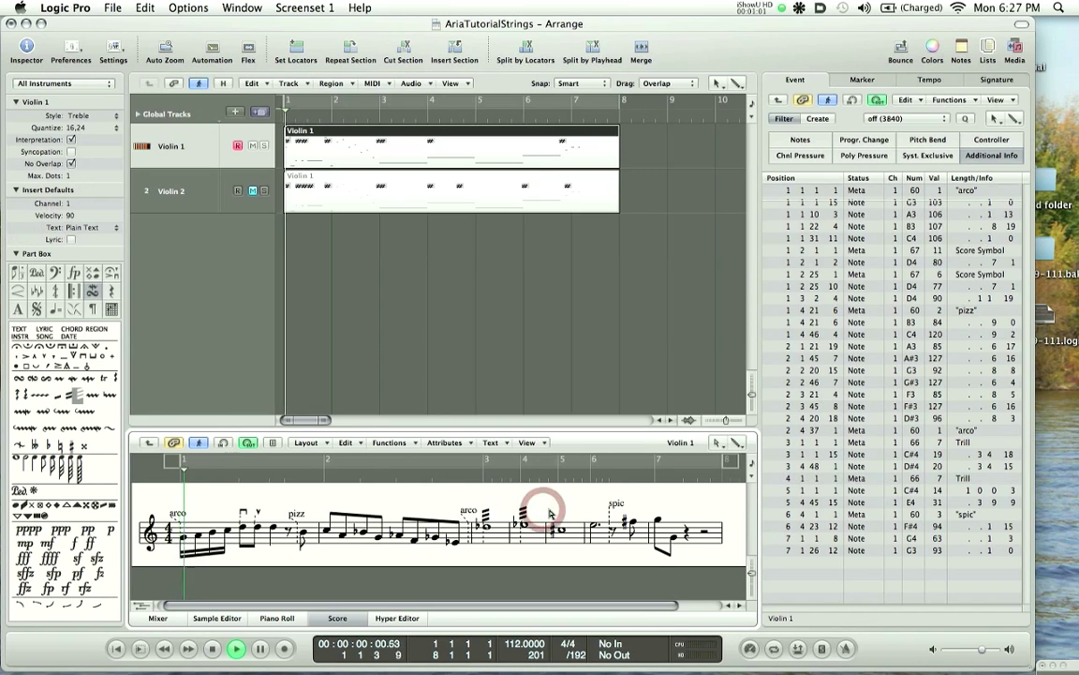
key("space")
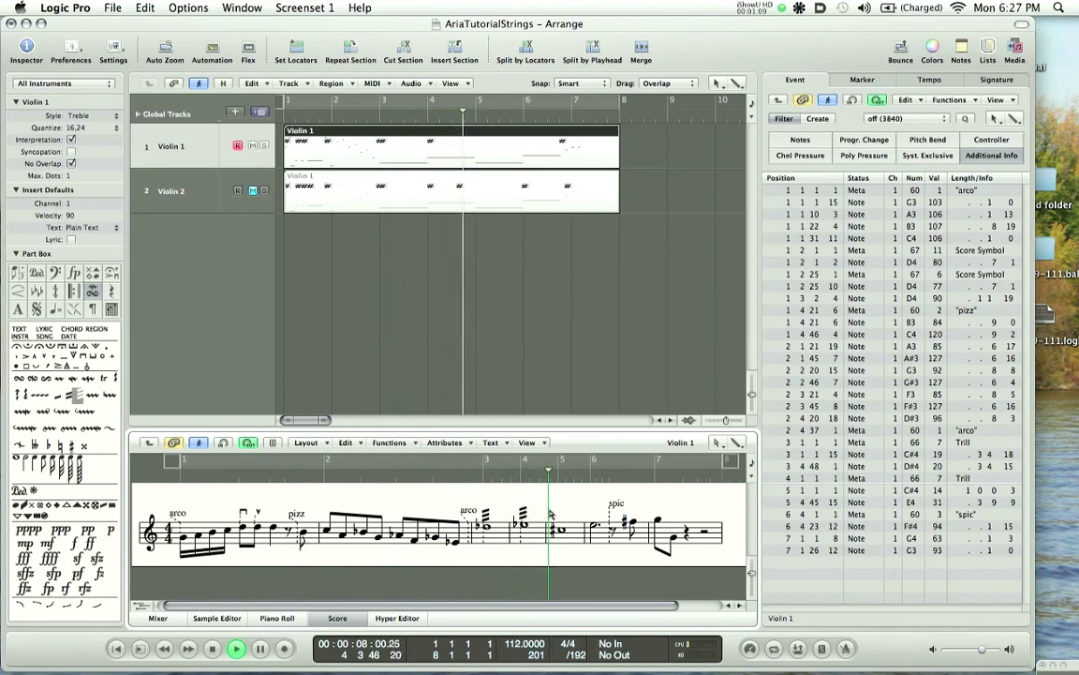
key("space")
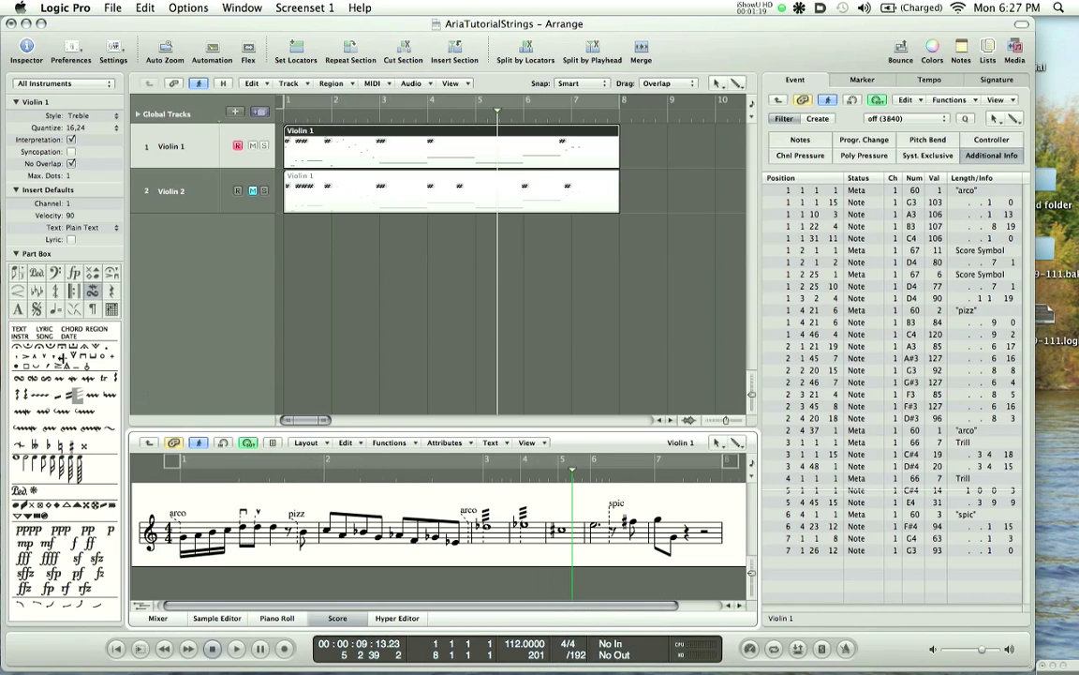
Add a tenuto mark over the beat-3 note of bar 1 and play the passage from the start into bar 4
left_click_drag(66, 356, 298, 547)
key("Return")
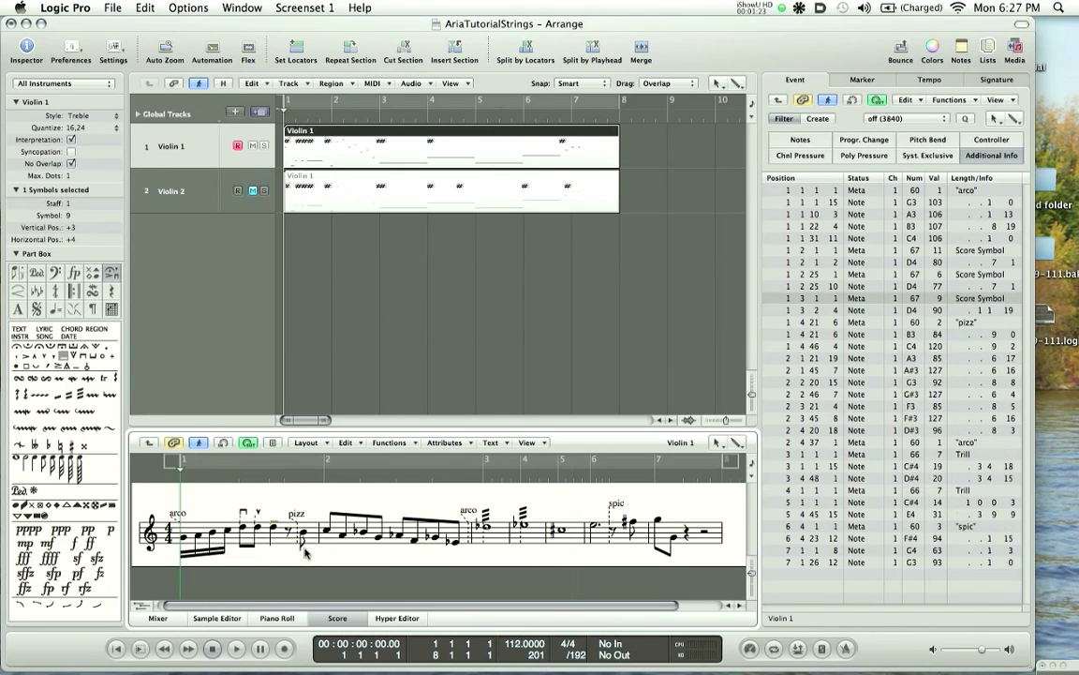
key("space")
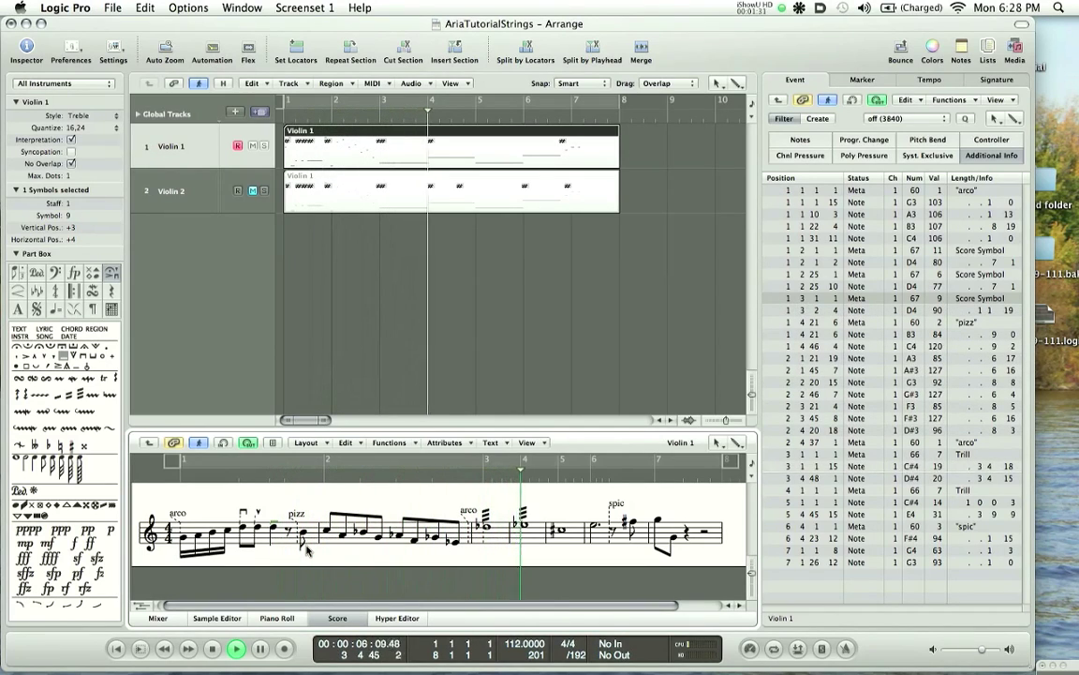
key("space")
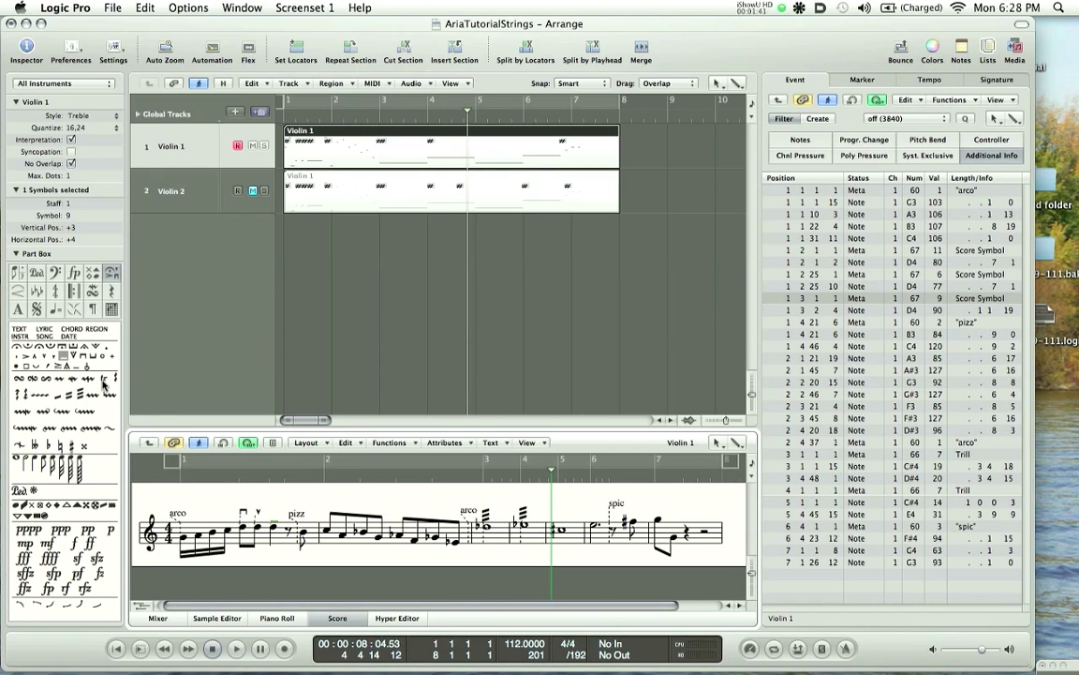
Add a "tr" trill symbol above the first note of bar 6
left_click_drag(104, 380, 592, 520)
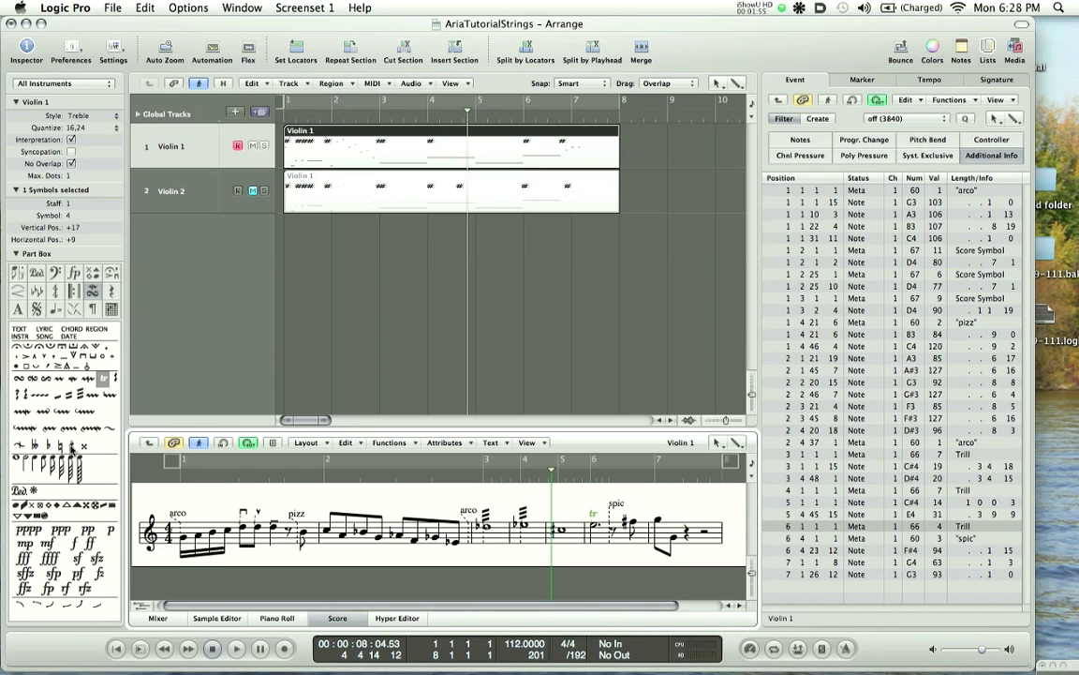
Place a sharp above the bar 6 trill symbol and add the text "tr" above the bar 5 note at position 4 4 25 1
left_click_drag(72, 449, 601, 507)
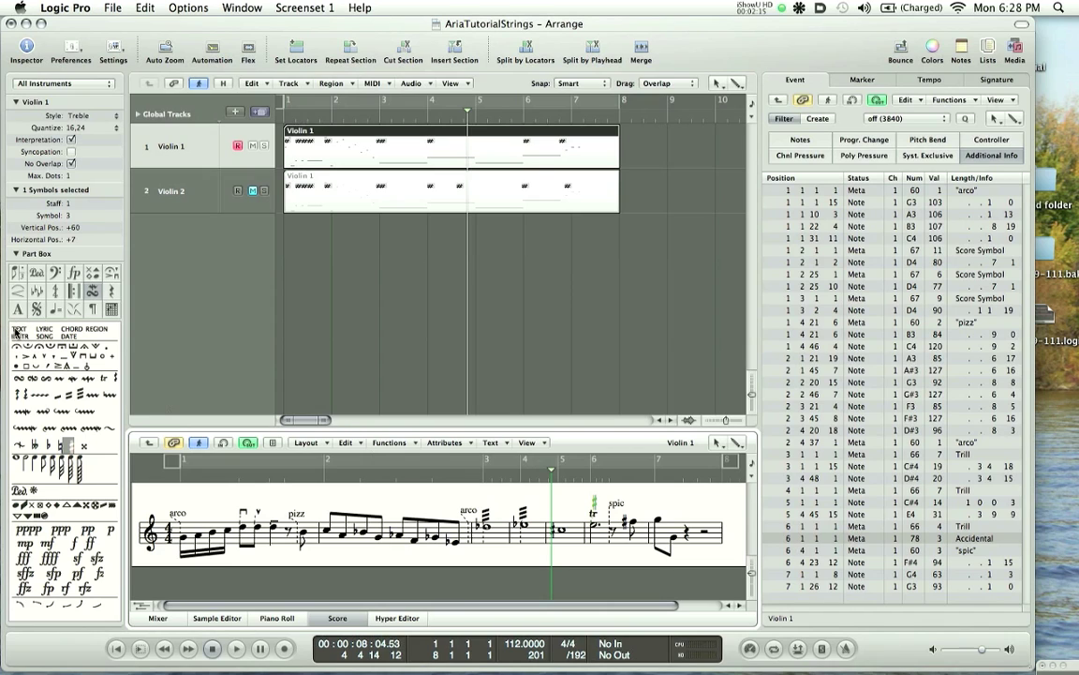
left_click_drag(14, 330, 553, 512)
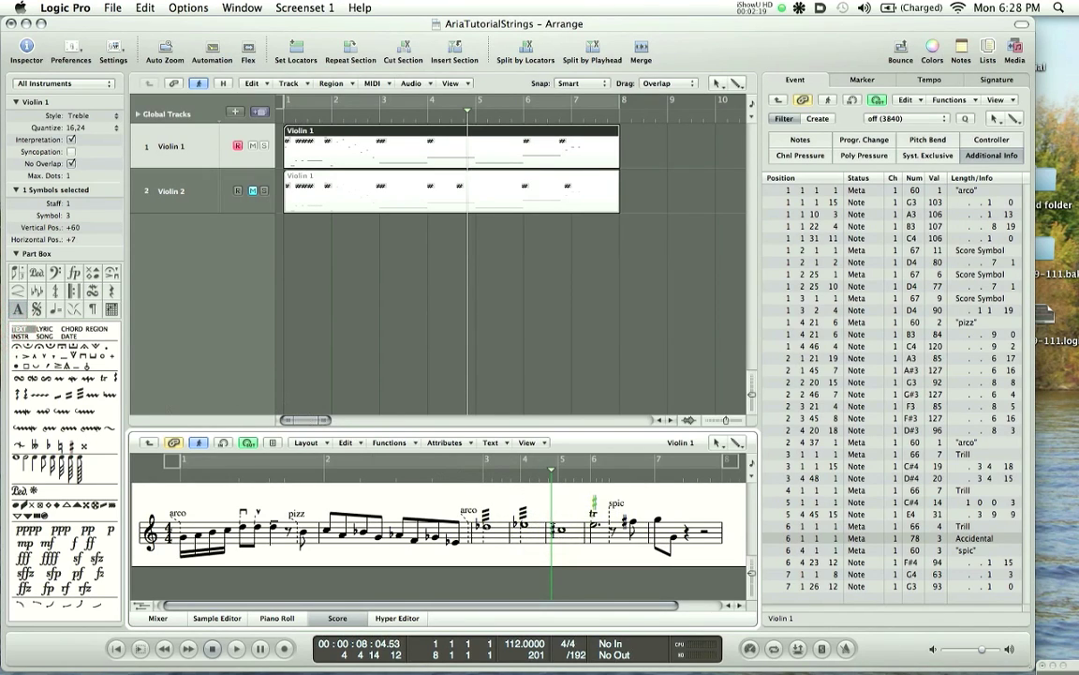
type("tr")
key("Return")
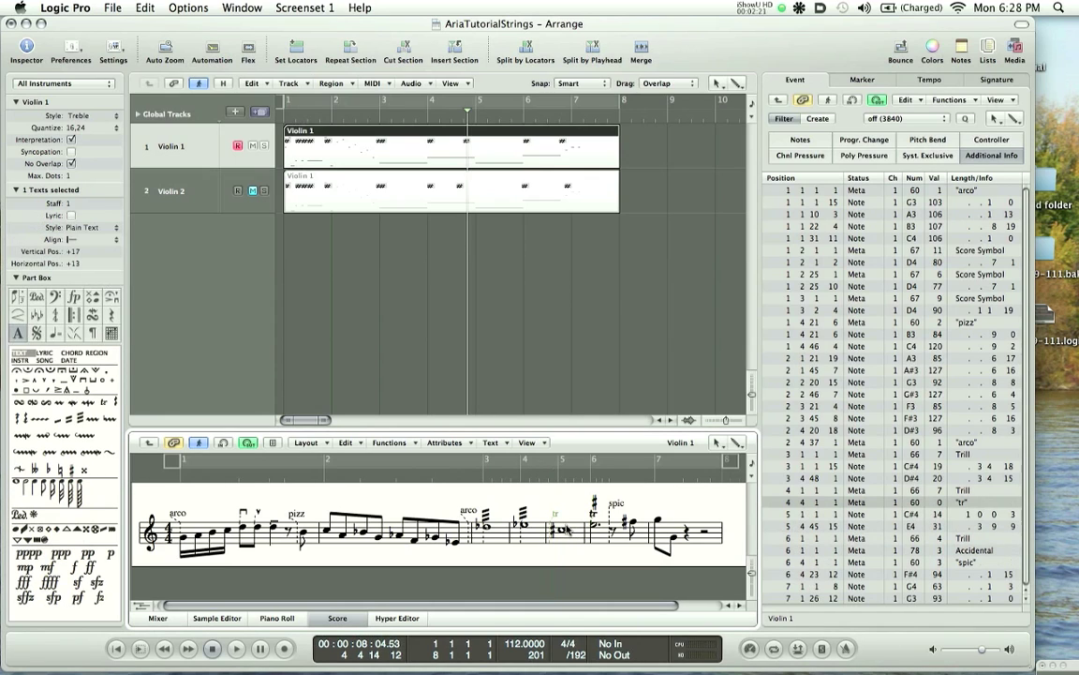
left_click_drag(552, 513, 557, 515)
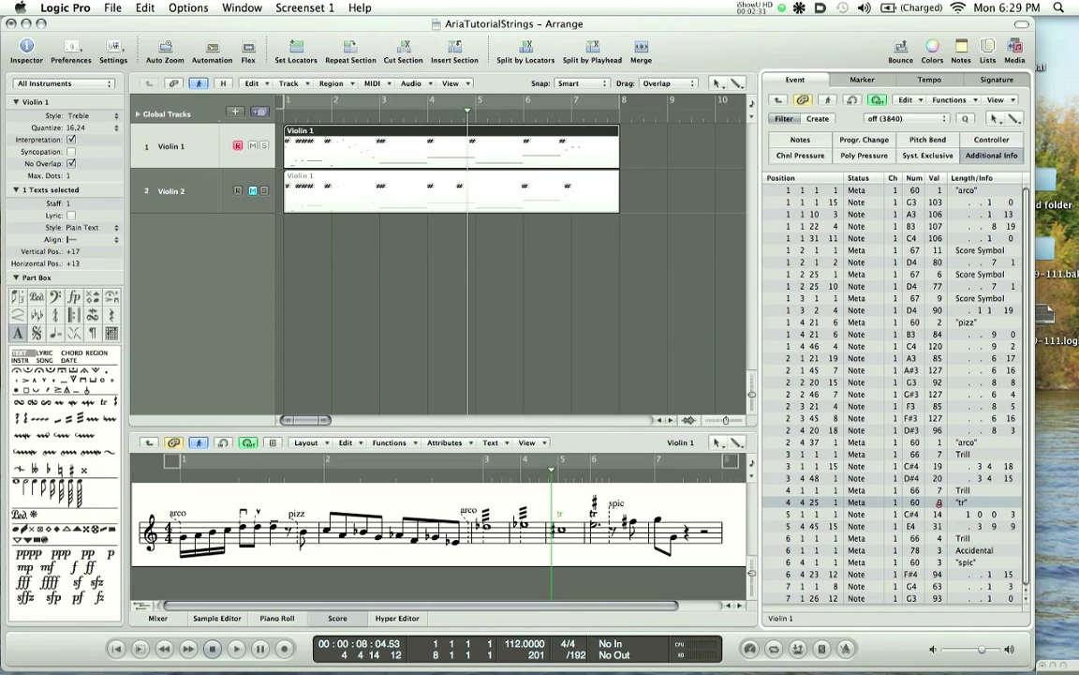
Set the bar 5 "tr" text event's value to 4, move the text above the note, and point out the matching Text 4 Environment fader
left_click(940, 506)
right_click(569, 559)
left_click(645, 619)
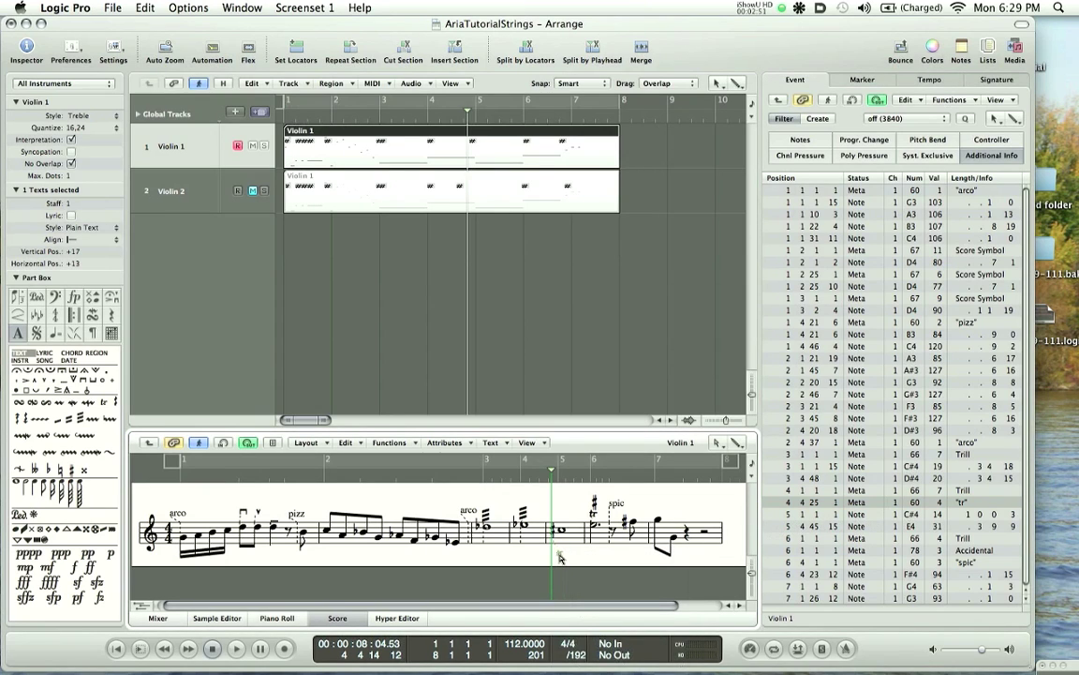
left_click_drag(559, 559, 563, 512)
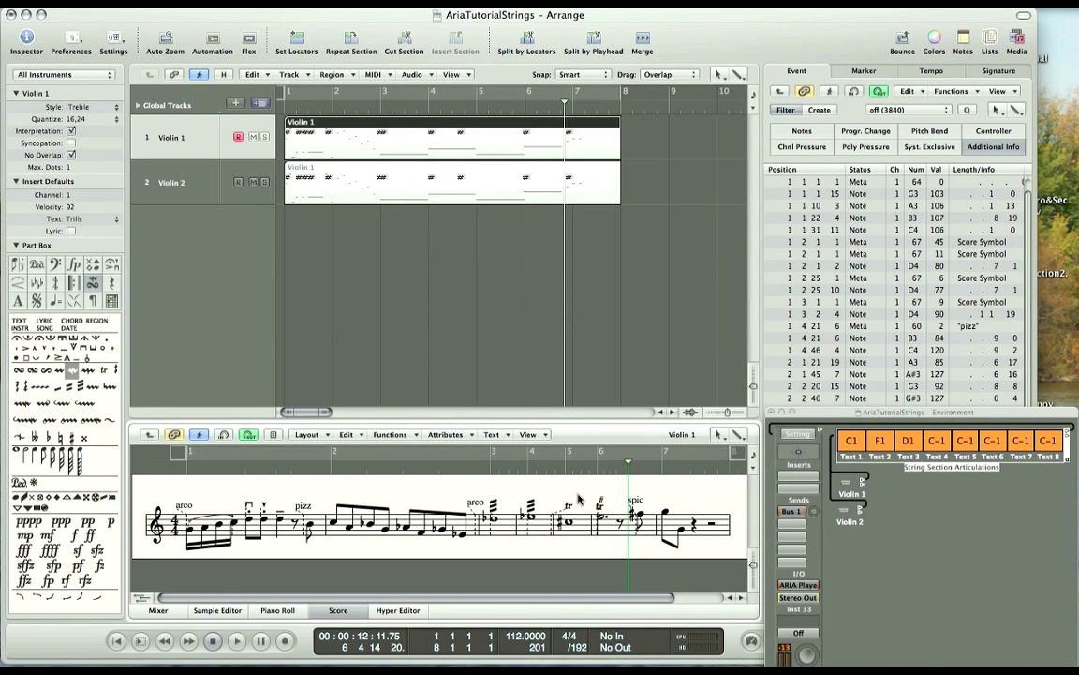
left_click(949, 471)
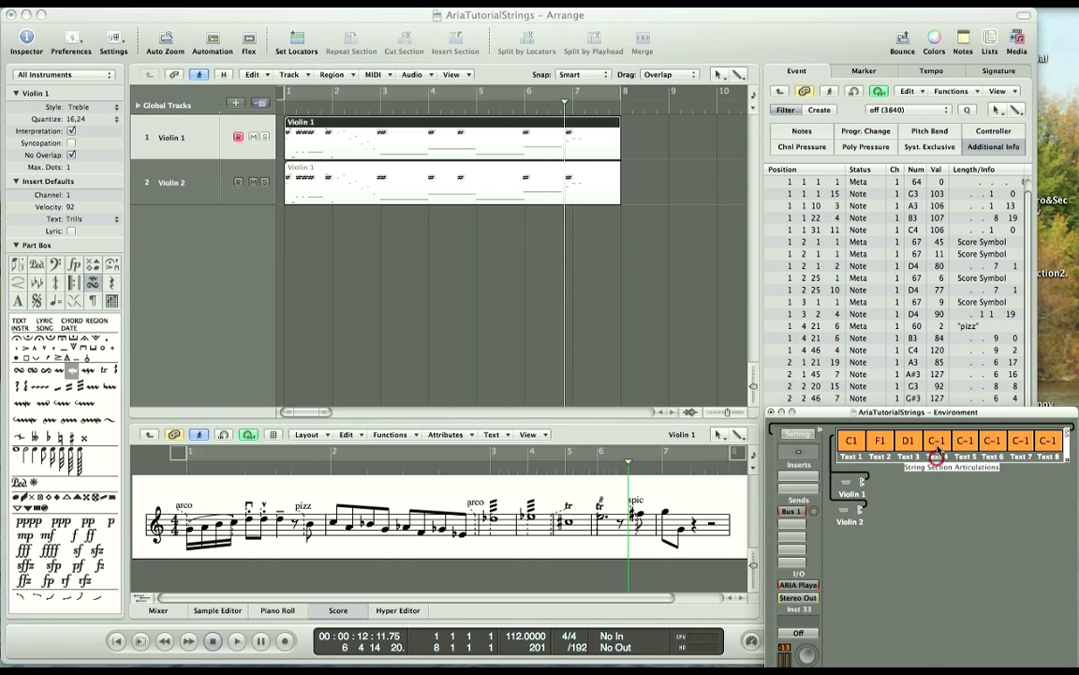
left_click_drag(937, 460, 933, 398)
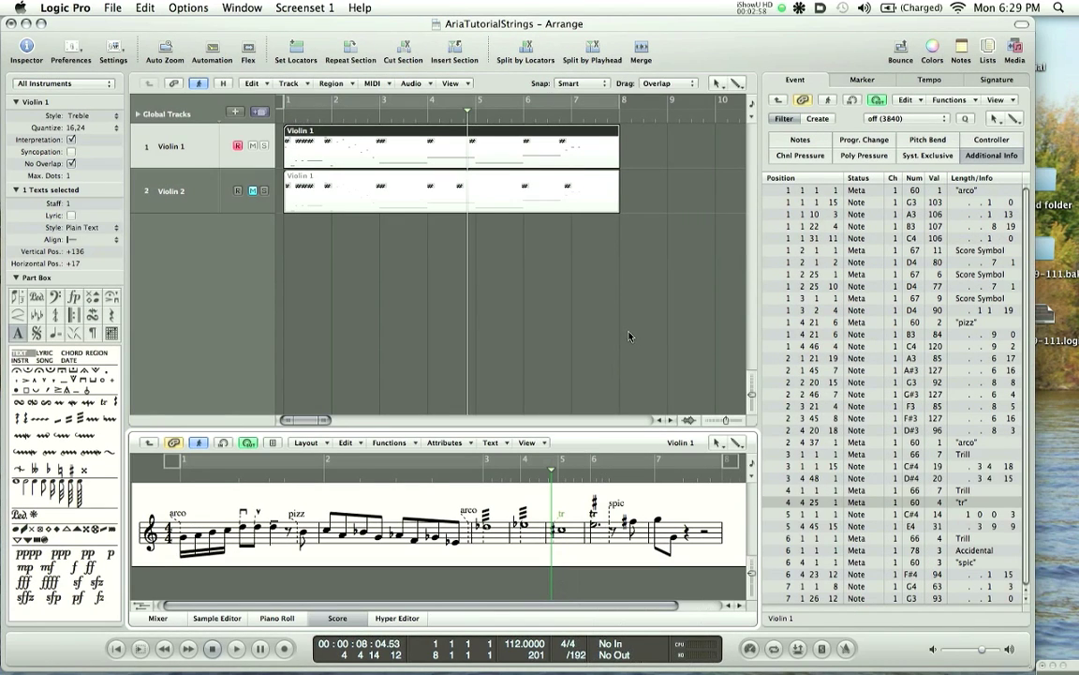
Play the part from the start into bar 7 to hear the trills, and return the playhead to bar 1
key("Return")
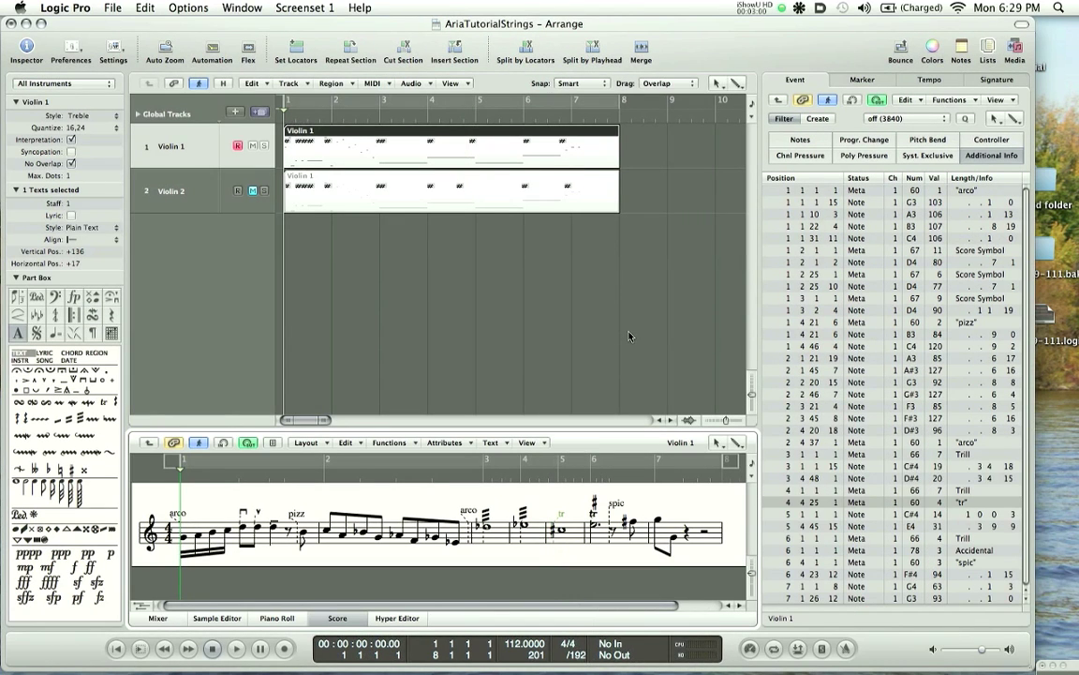
key("space")
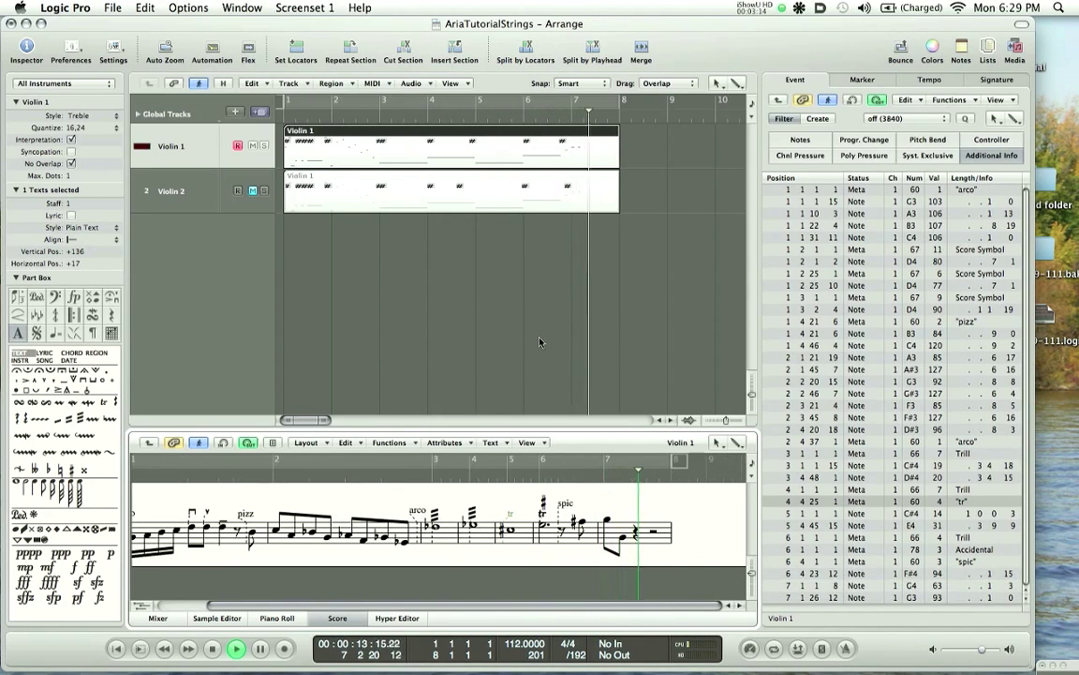
key("space")
key("Return")
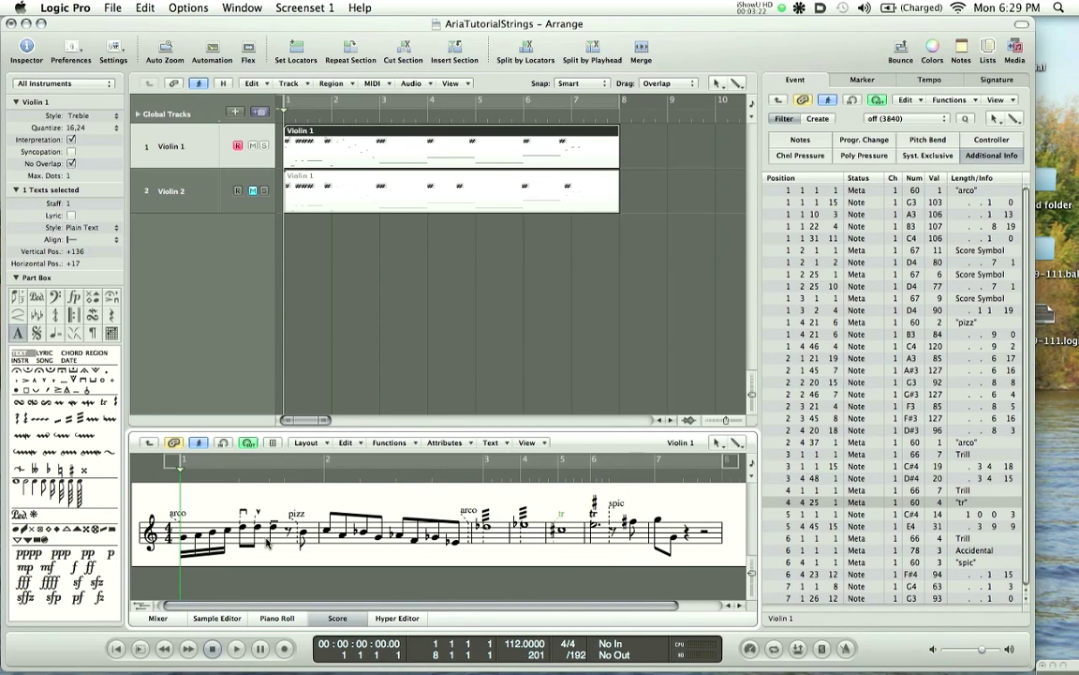
Attach staccato dots to the two beat-2 eighth notes of bar 1 and deselect them
left_click(105, 370)
left_click_drag(129, 405, 242, 530)
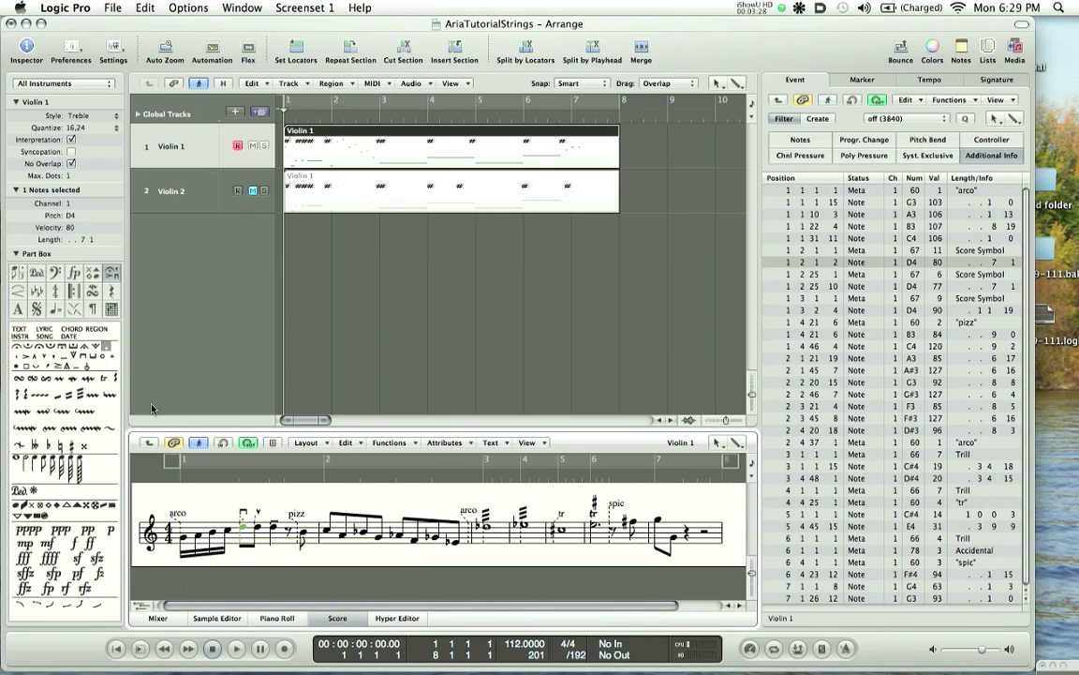
left_click_drag(106, 348, 262, 527)
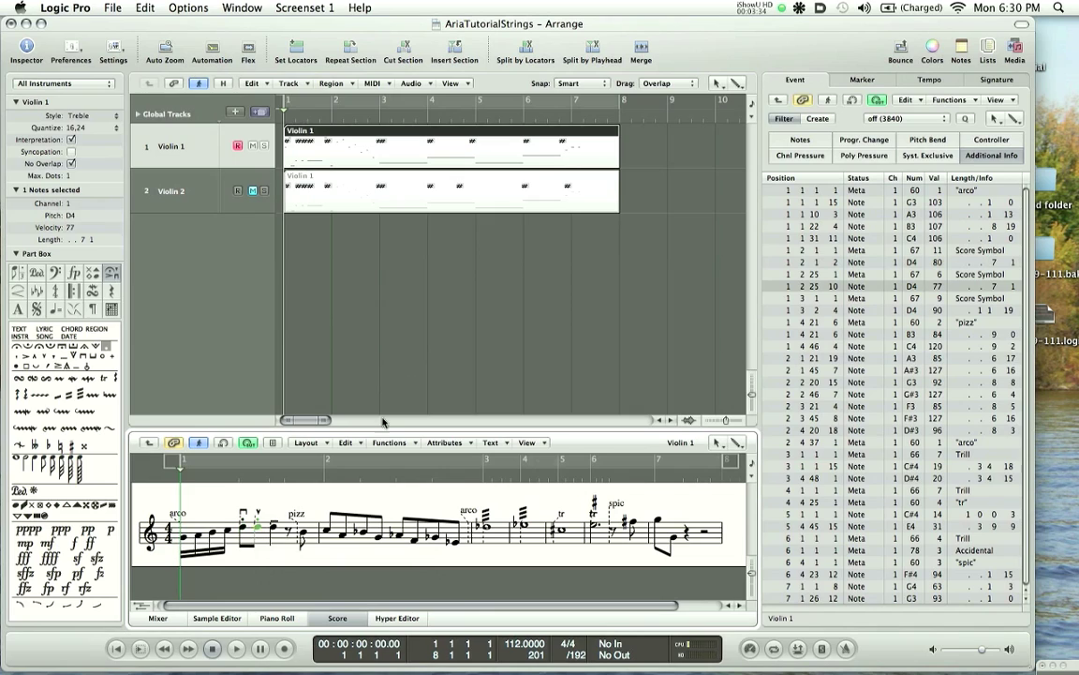
left_click(274, 499)
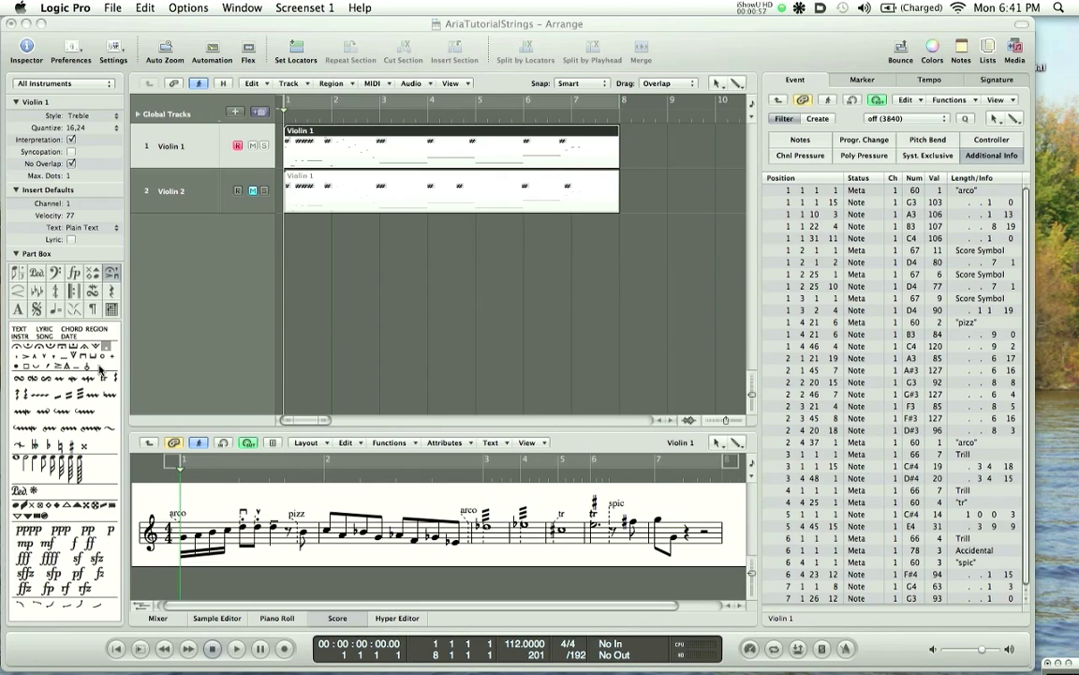
Add a slur over the first four notes of bar 1, adjust its curve, and deselect it
left_click(19, 290)
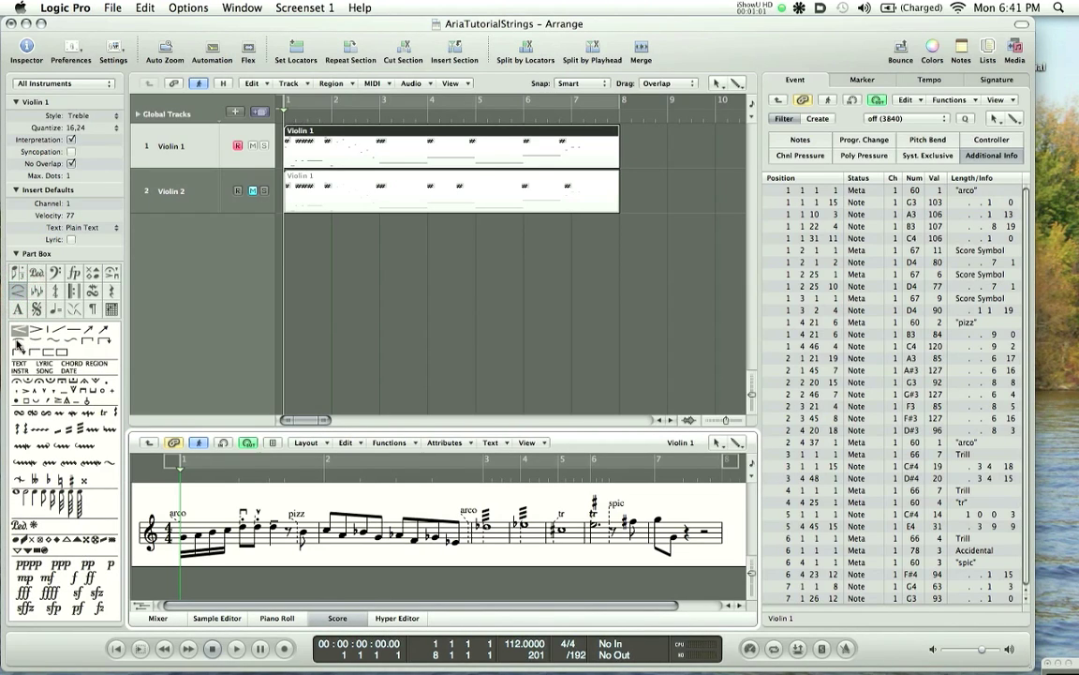
left_click_drag(16, 340, 189, 538)
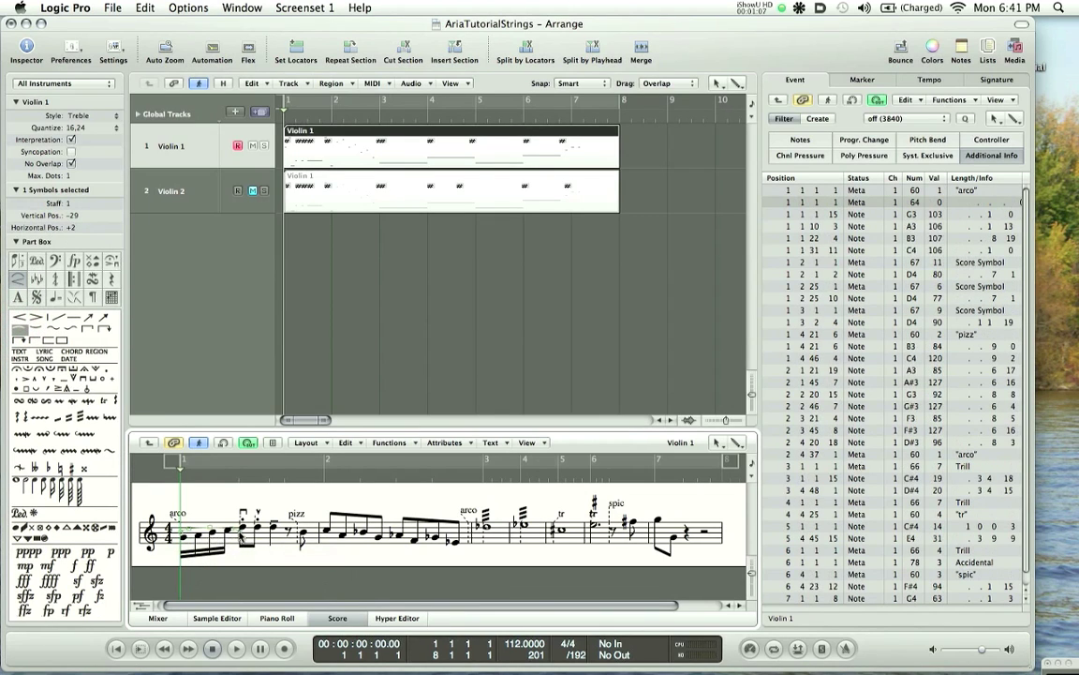
left_click_drag(214, 478, 223, 525)
left_click(216, 499)
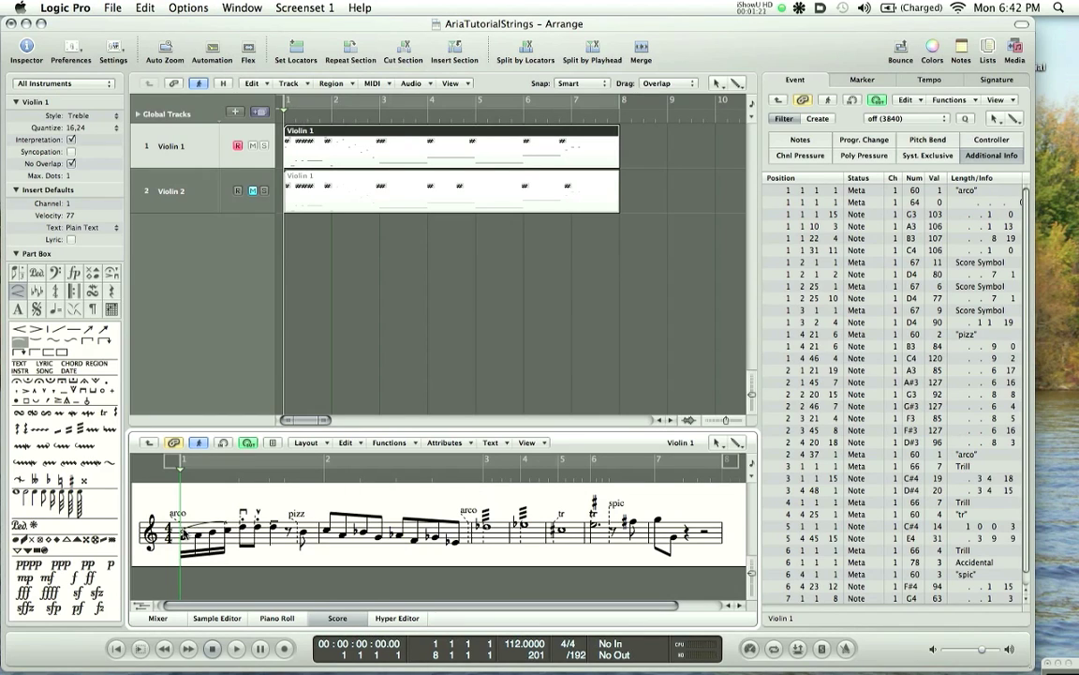
Select the slur in bar 1 and examine its meta event number and value in the event list
left_click(181, 533)
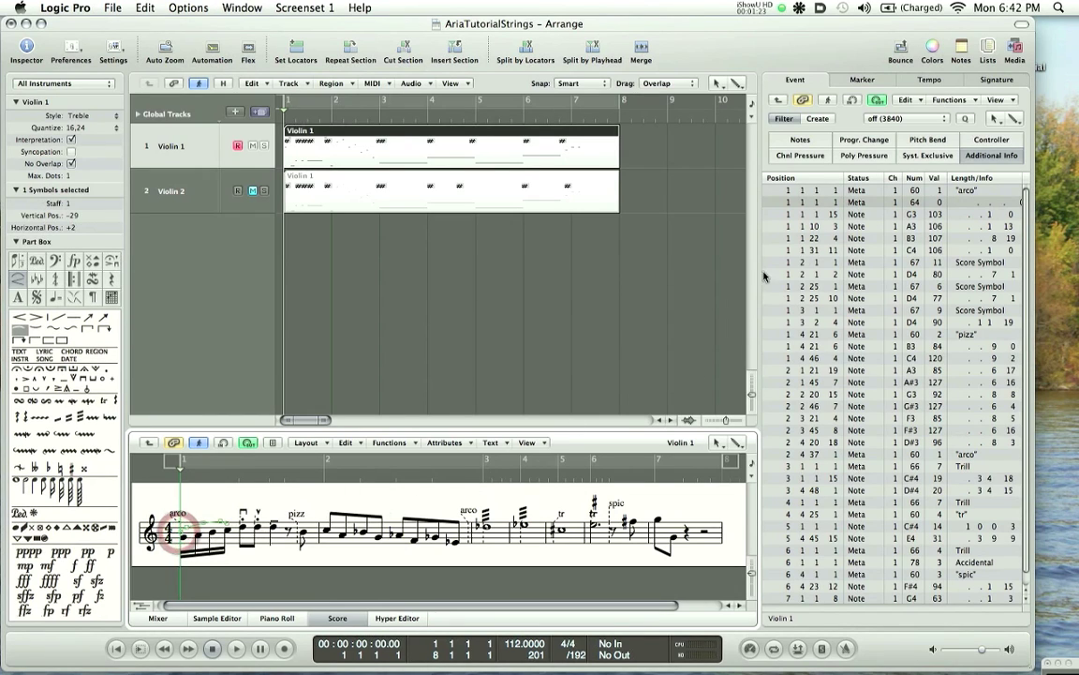
left_click(857, 204)
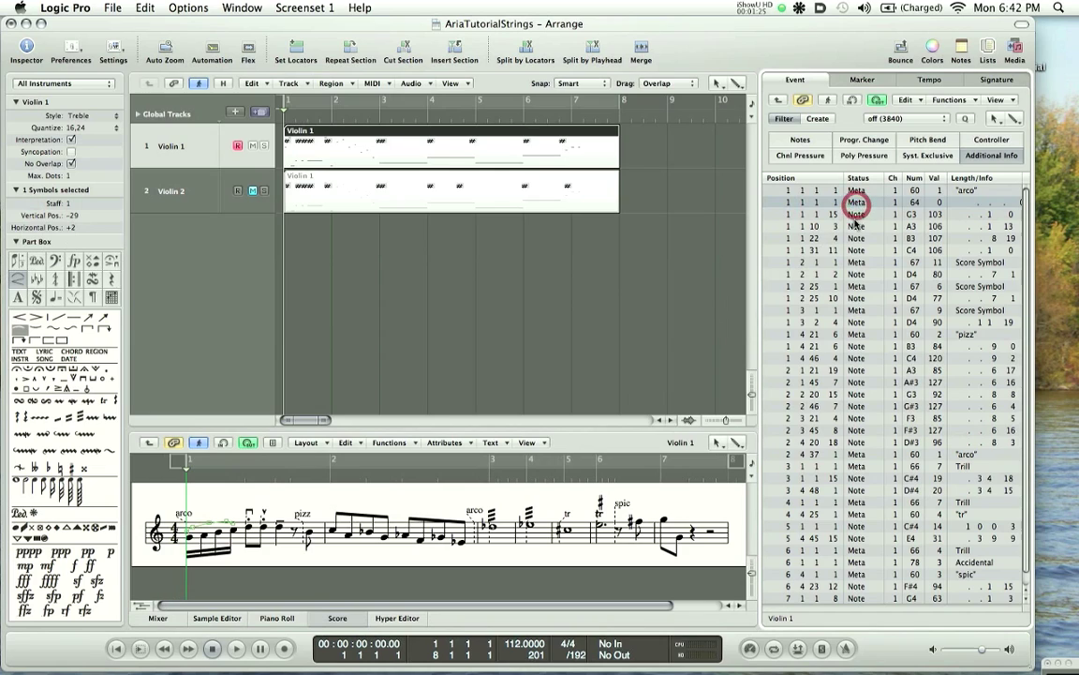
left_click(913, 204)
right_click(186, 512)
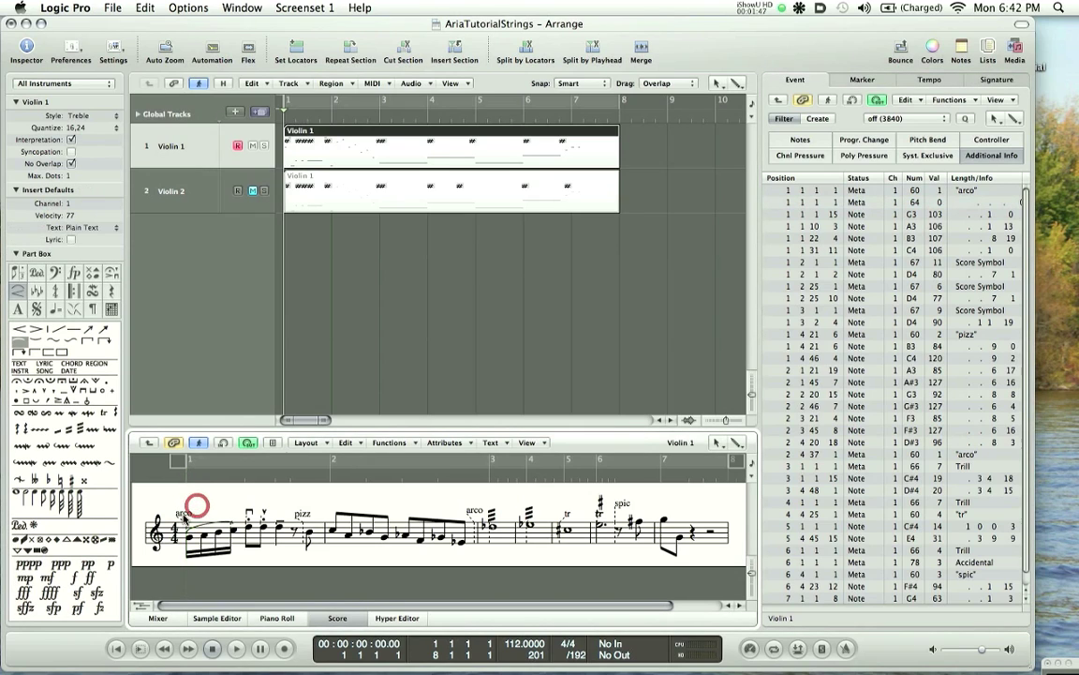
Copy the first "arco" text to the end of the bar 1 slur at position 1 1 37 1 and select the copy's event
left_click(183, 512)
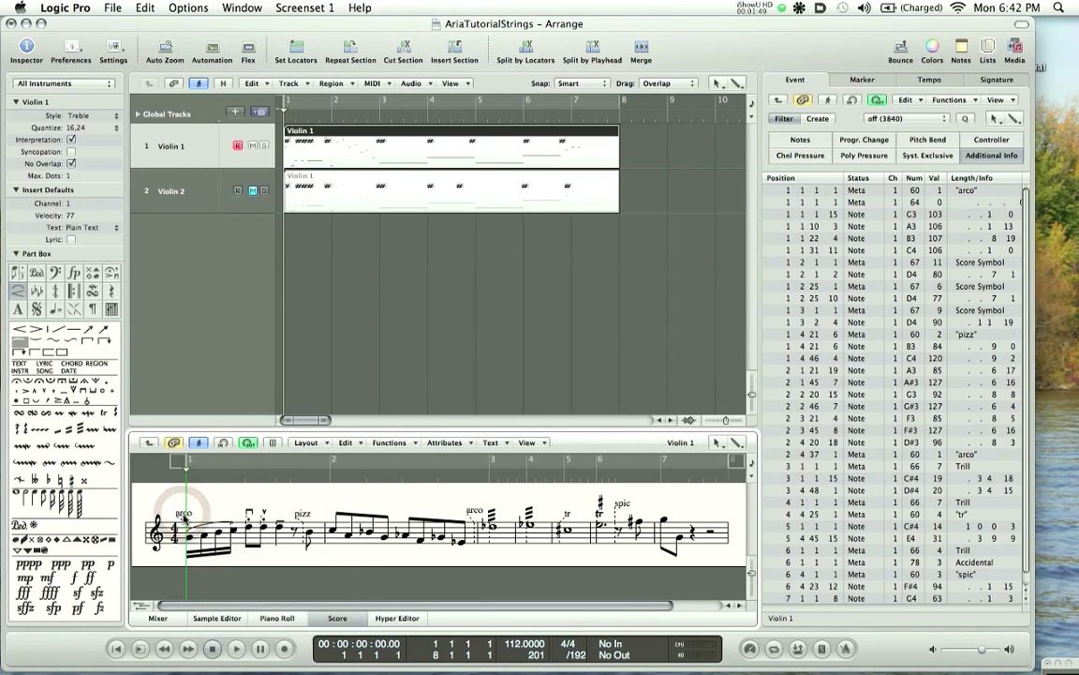
left_click_drag(183, 513, 226, 518)
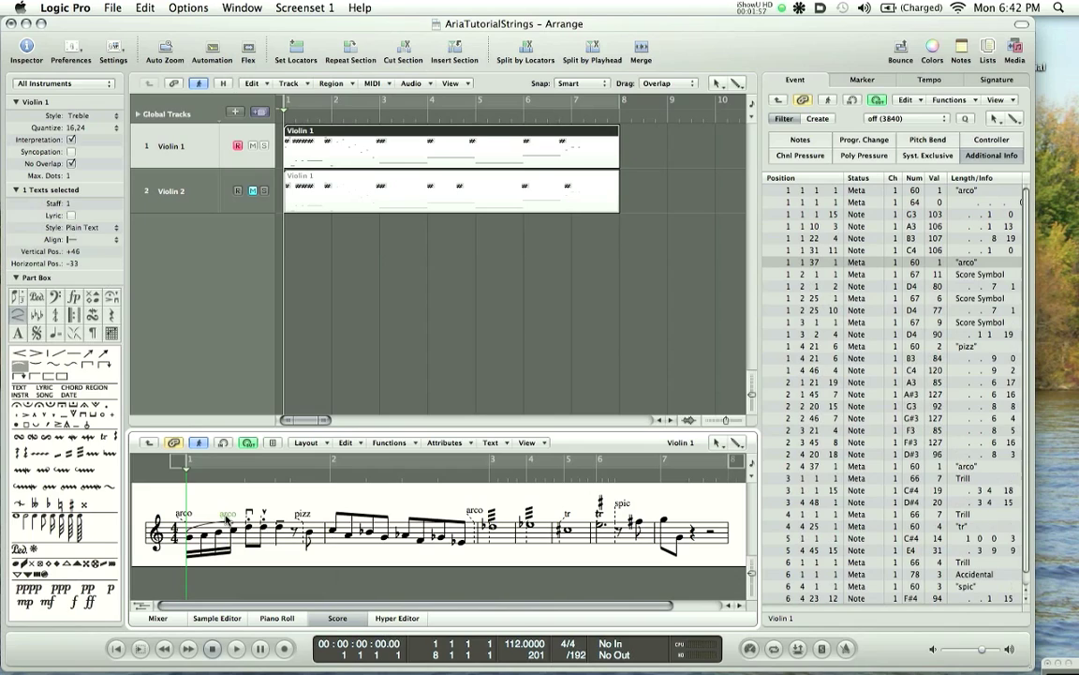
left_click(853, 267)
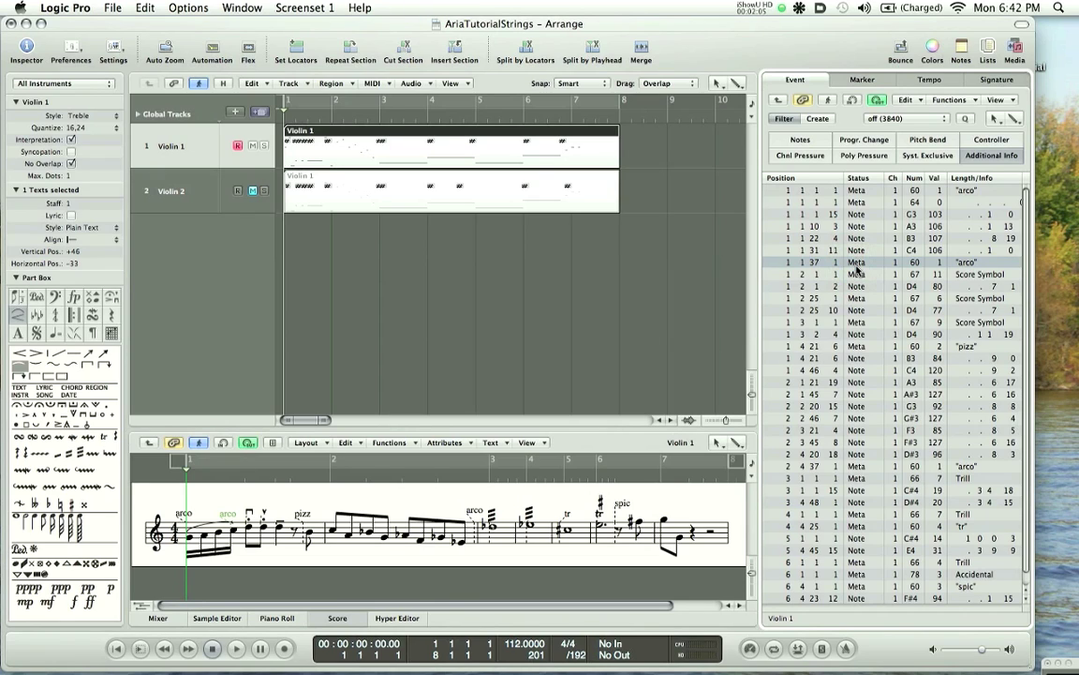
Turn the copied "arco" event into a score symbol by setting its meta number to 67 and its value to 45
left_click(913, 263)
left_click_drag(914, 263, 936, 264)
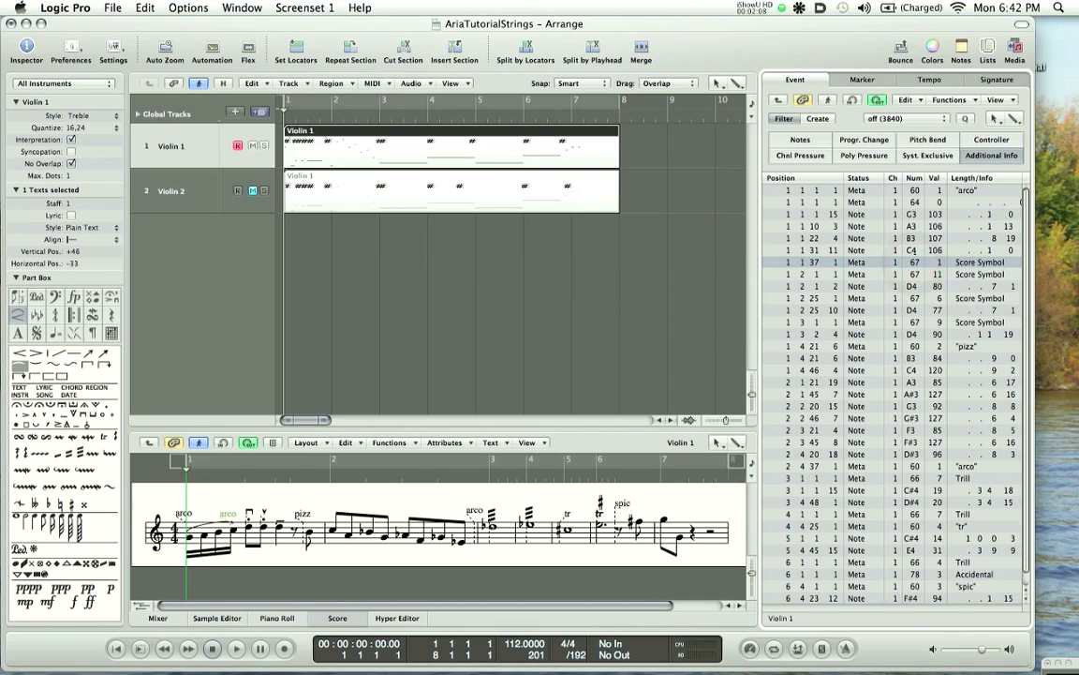
left_click(935, 264)
left_click_drag(936, 264, 930, 200)
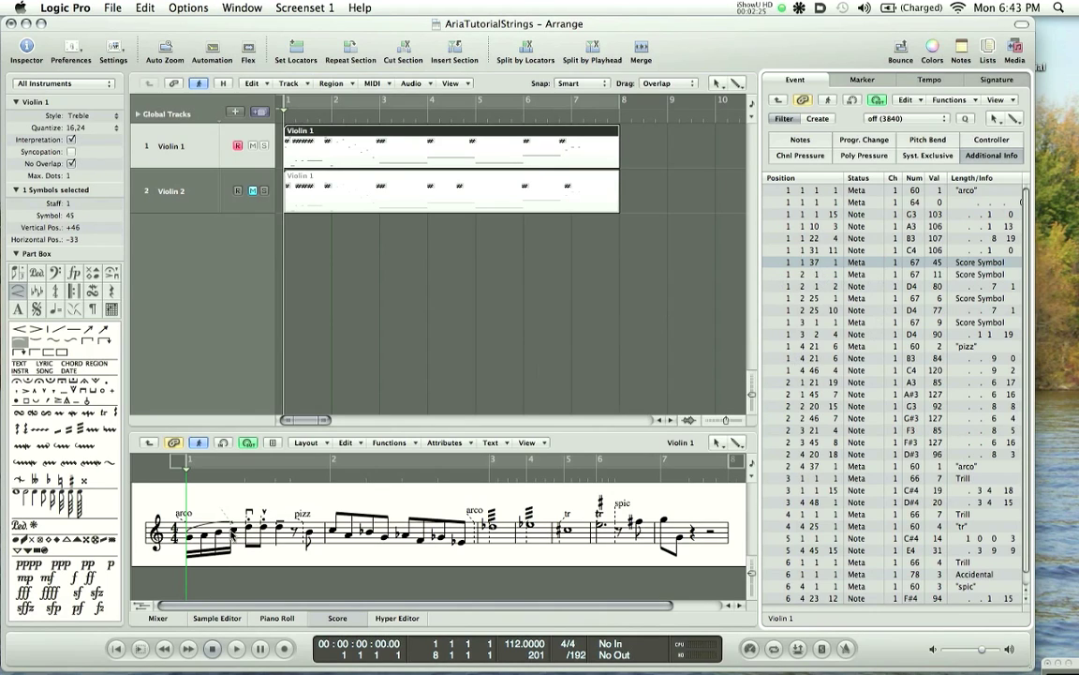
left_click(229, 526)
left_click(229, 494)
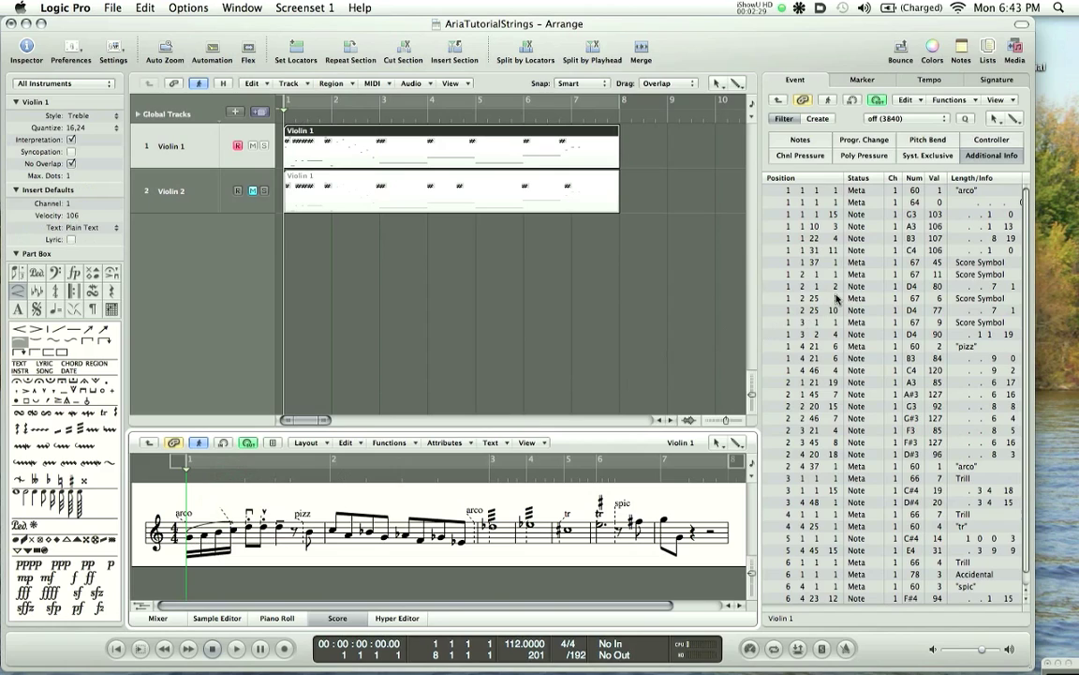
Move the symbol 45 meta event to position 1 2 1 1, just ahead of the first beat-2 note
left_click(855, 264)
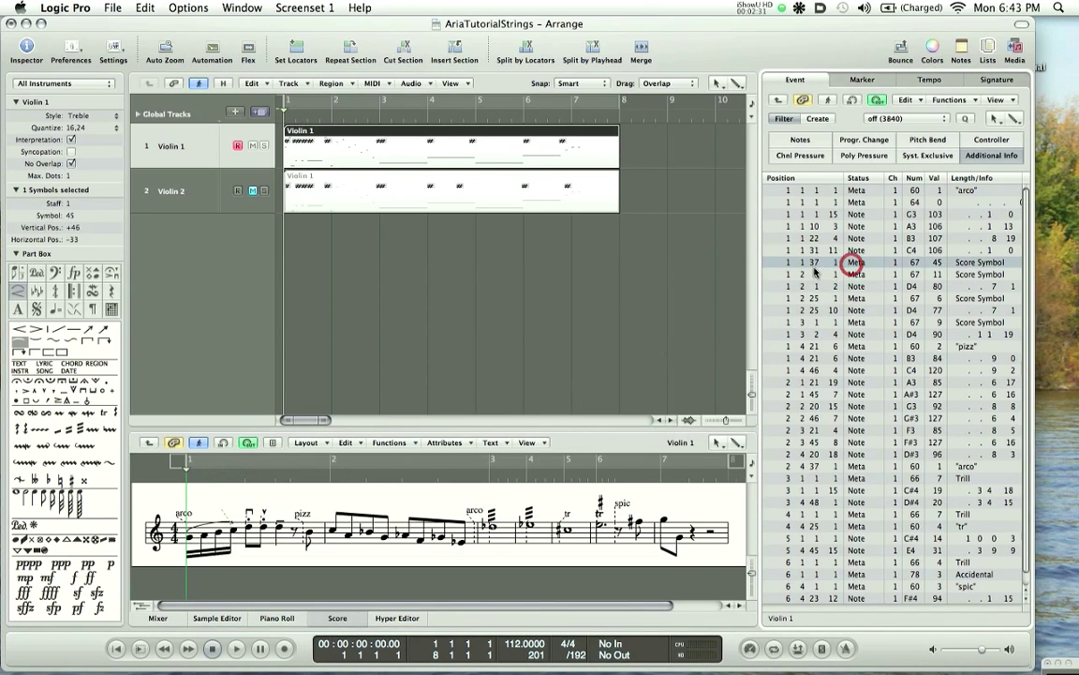
double_click(807, 266)
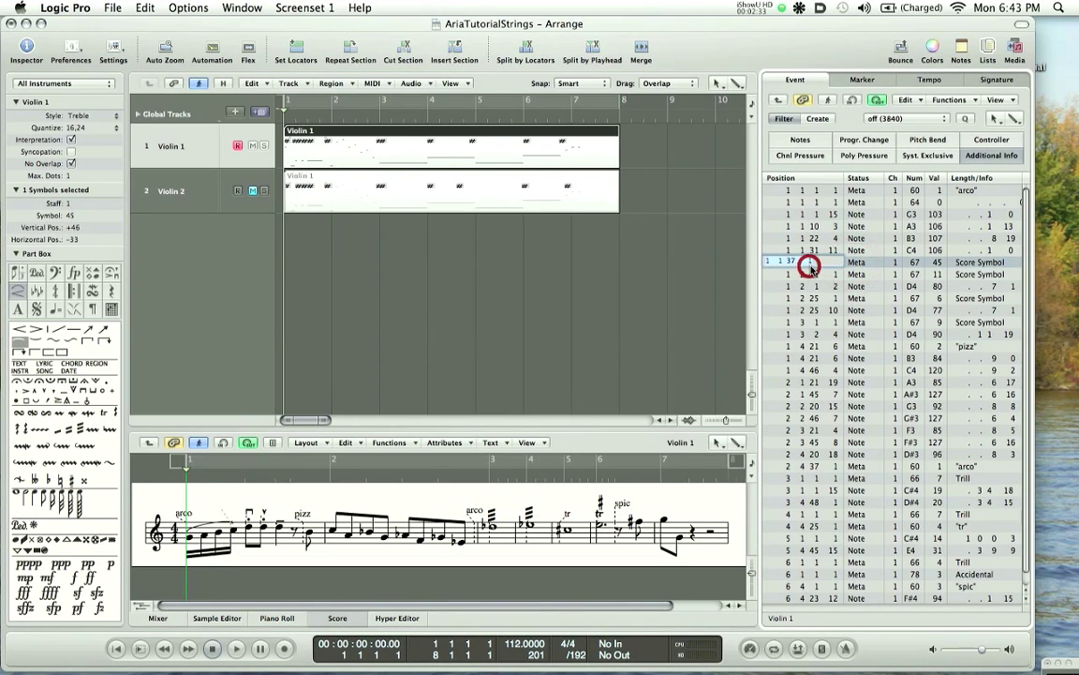
type("2")
key("Return")
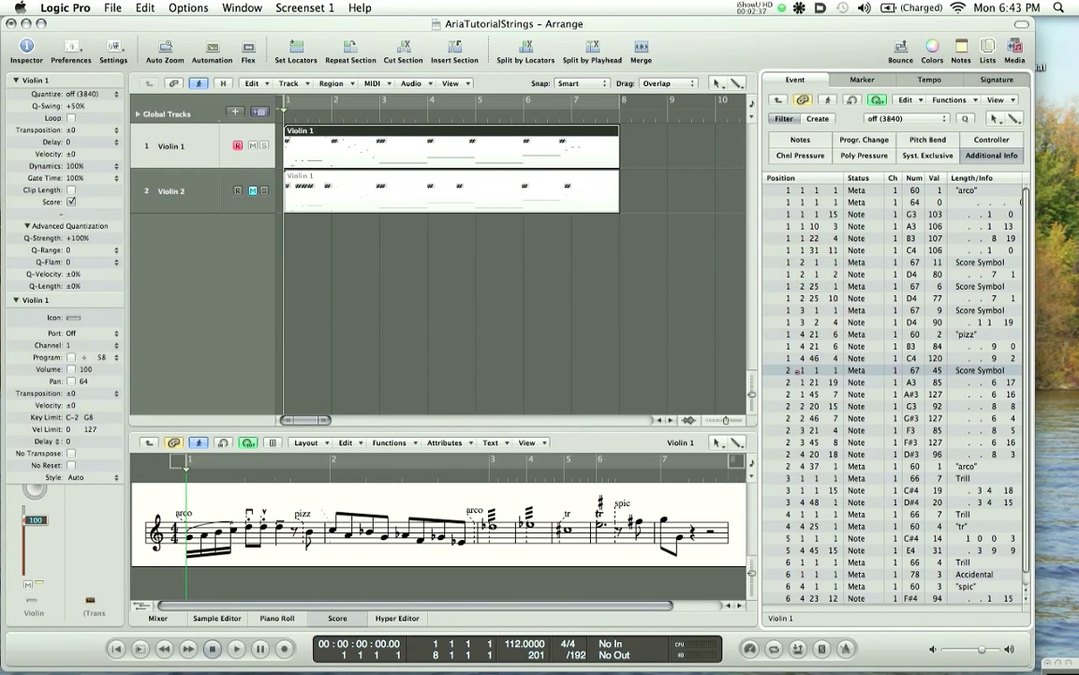
left_click_drag(797, 376, 798, 386)
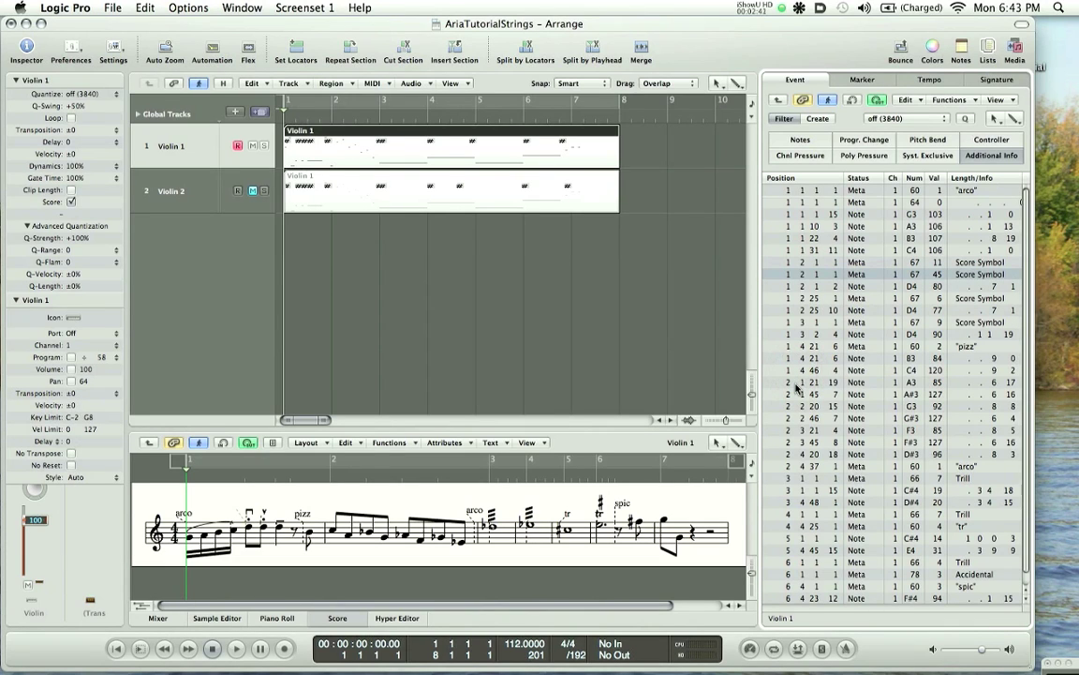
Play the opening twice to hear the slurred notes, and return the playhead to the start
key("space")
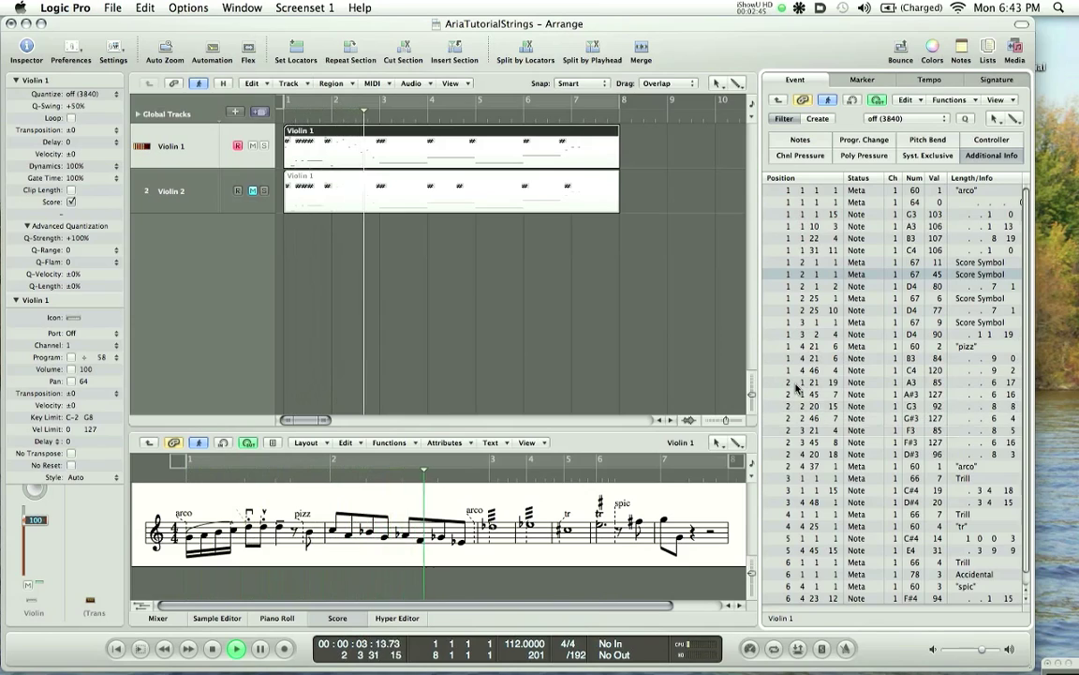
key("space")
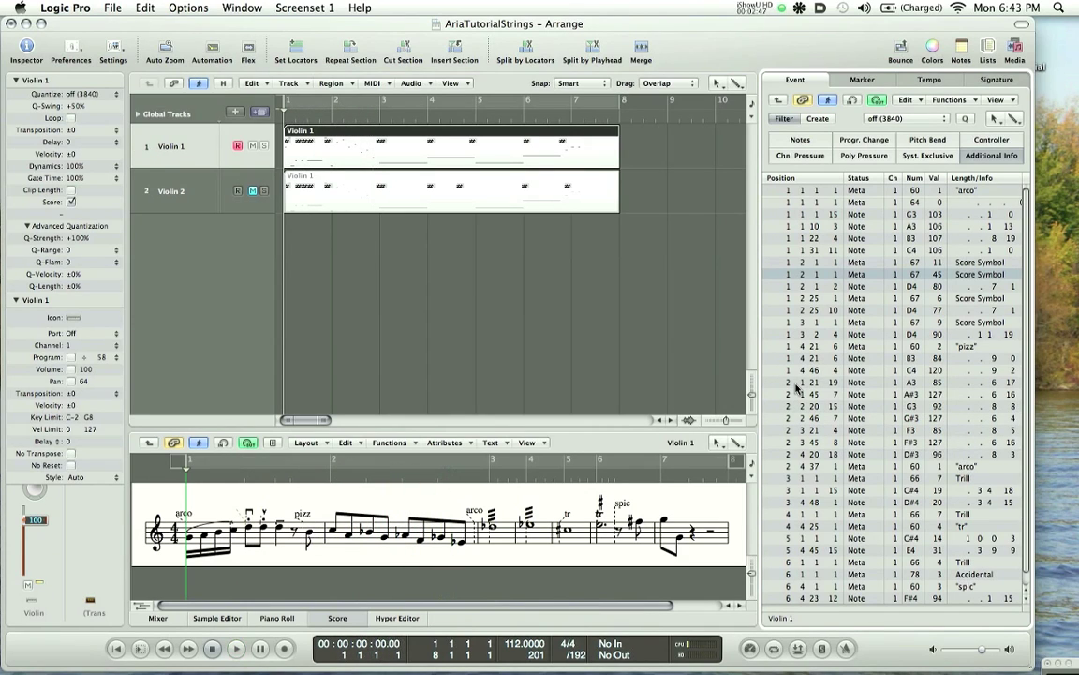
key("space")
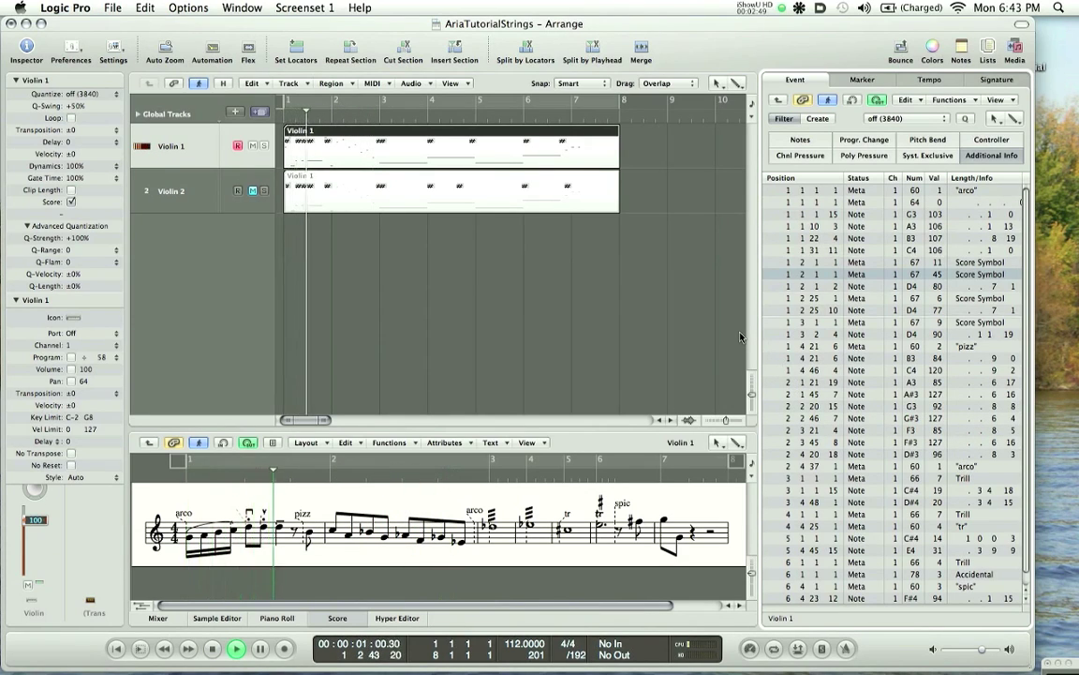
key("space")
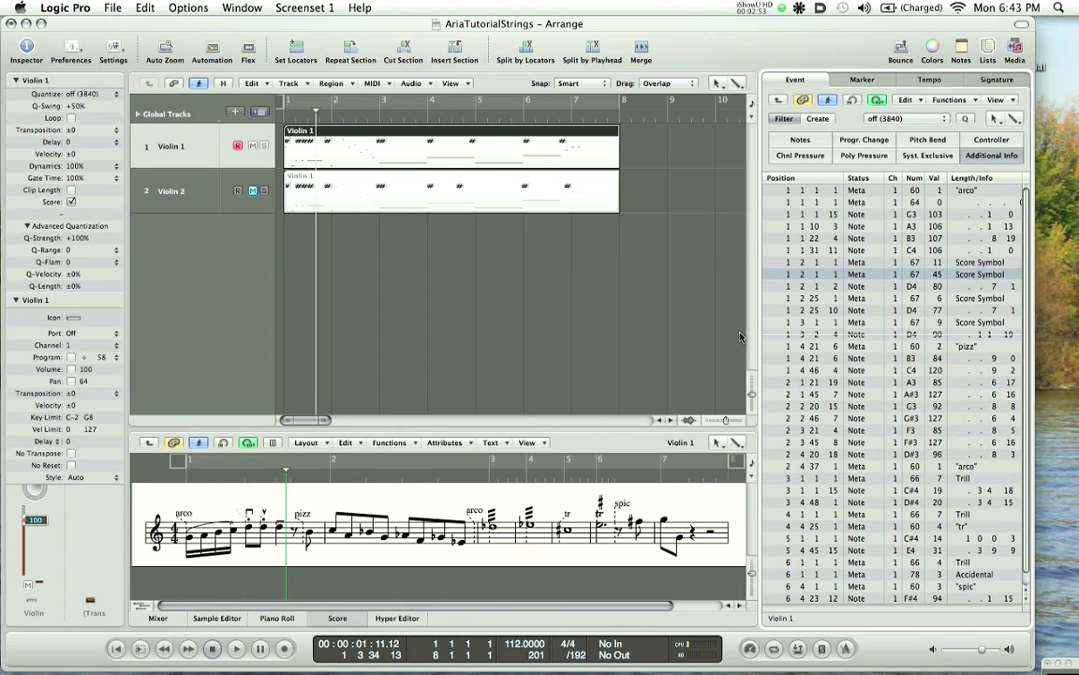
key("Return")
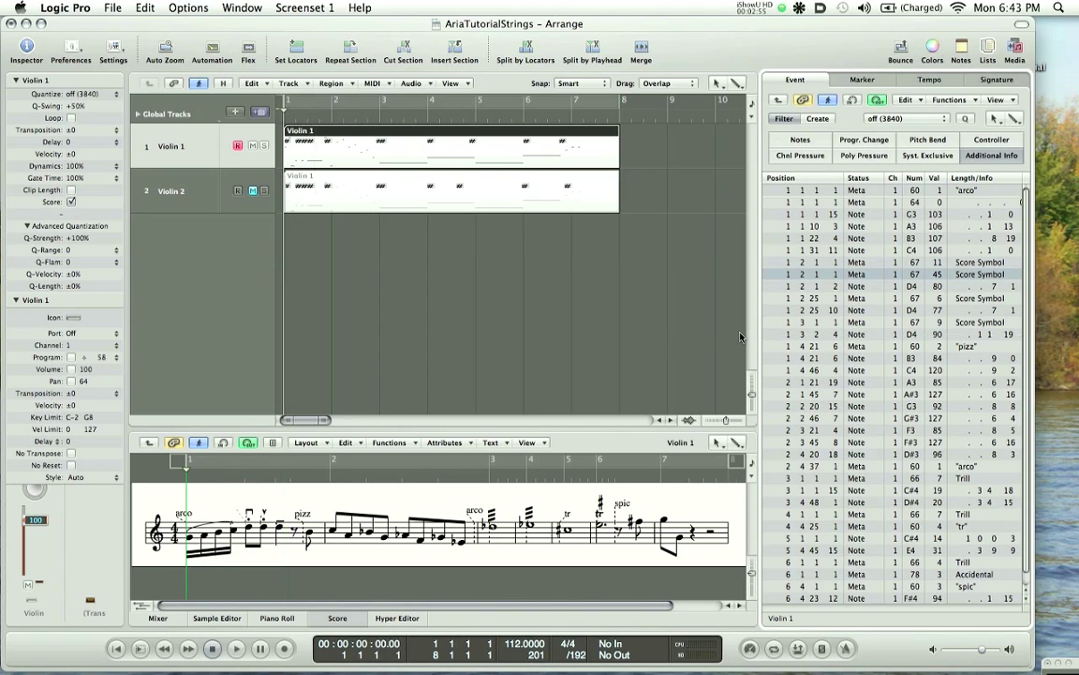